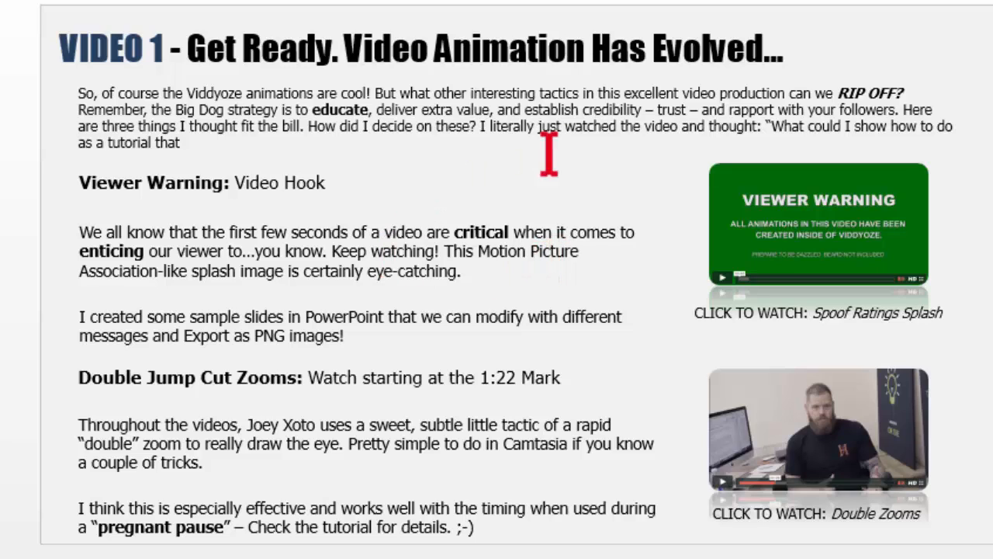
left_click(838, 92)
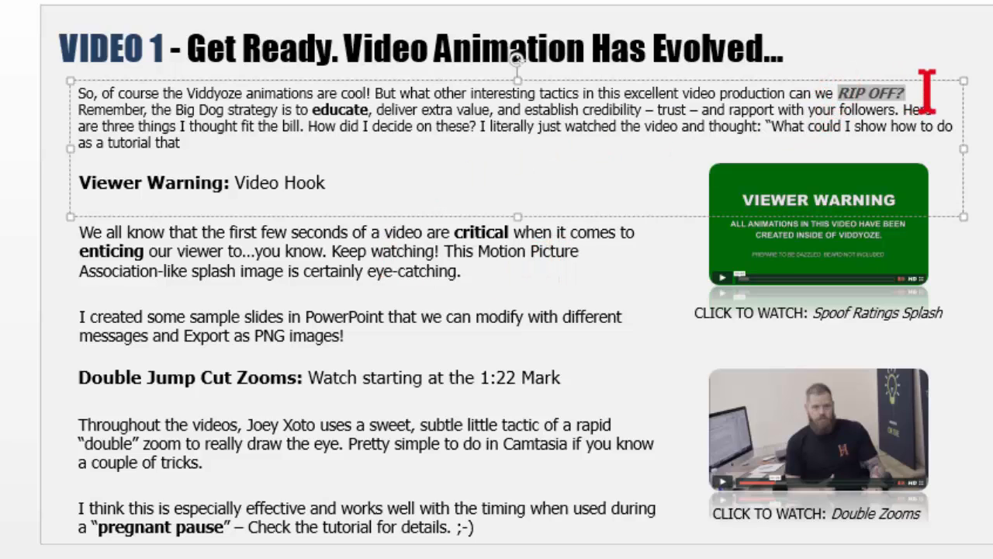
left_click(539, 271)
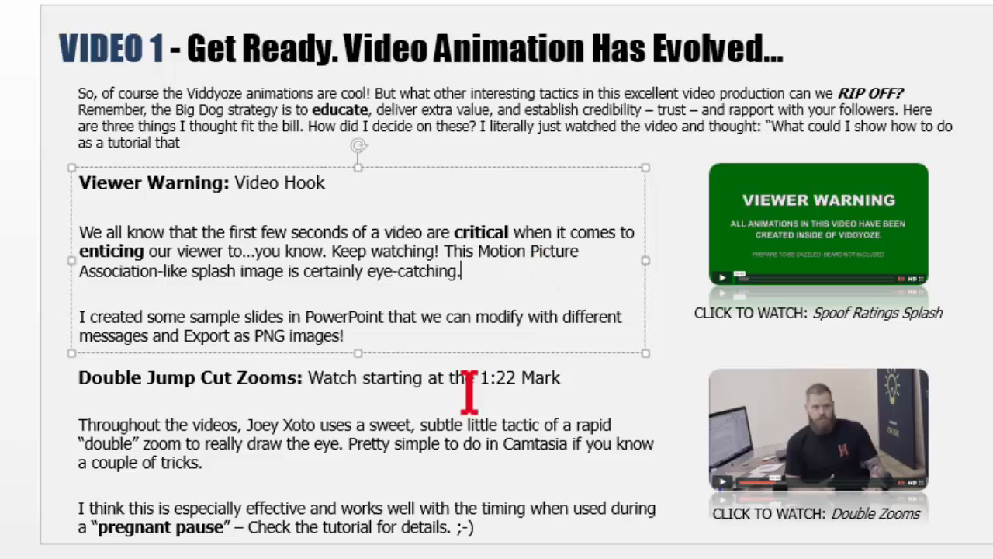
left_click(3, 237)
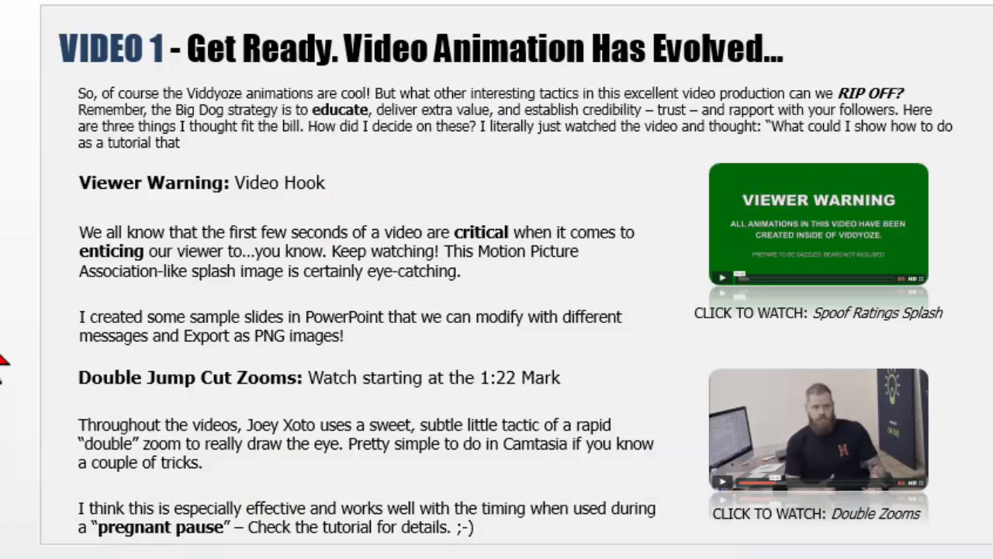
Step: Switch to the RATINGS TEMPLATE presentation and open the third slide, the editable VIEWER WARNING slide
mouse_move(263, 558)
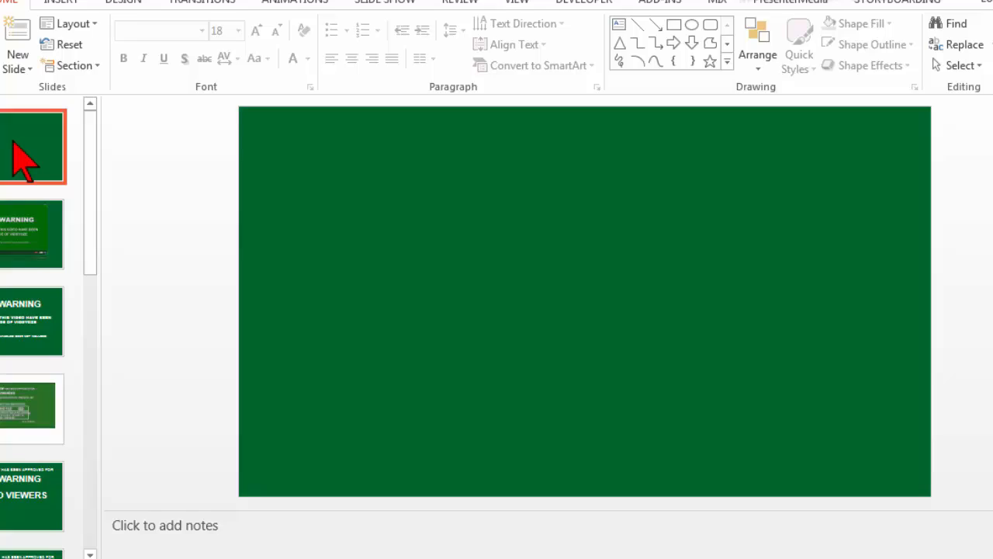
left_click(8, 234)
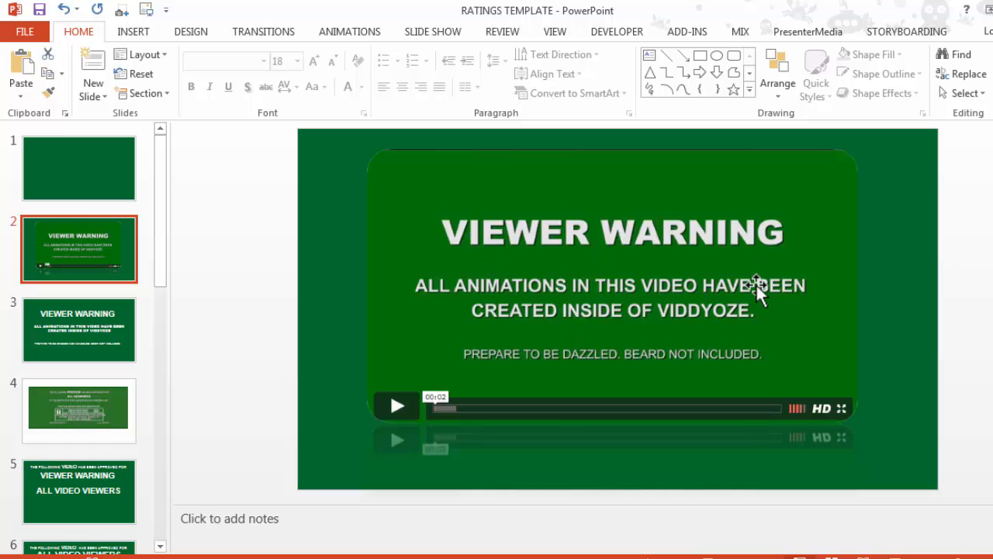
left_click(109, 328)
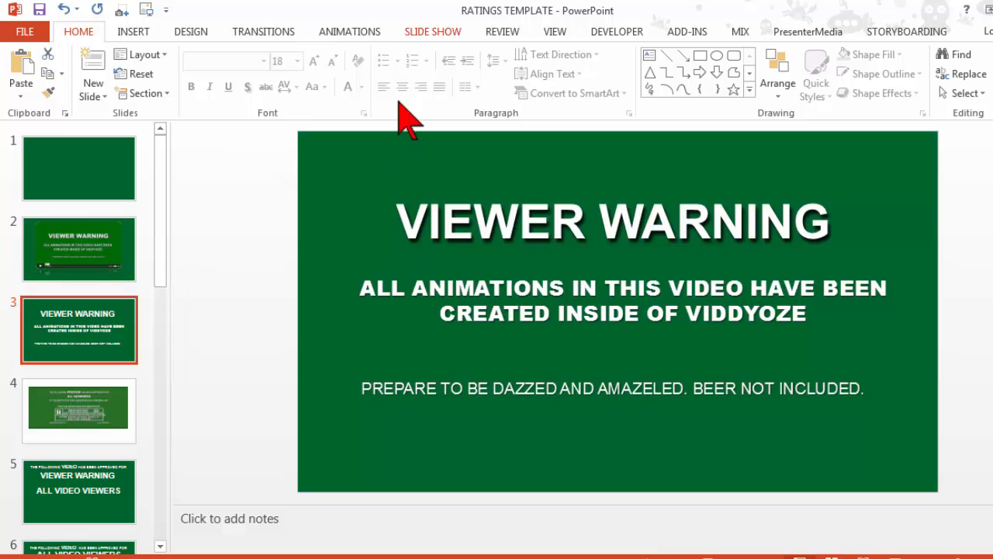
Step: Move the VIEWER WARNING title slightly upward on the third slide
right_click(326, 181)
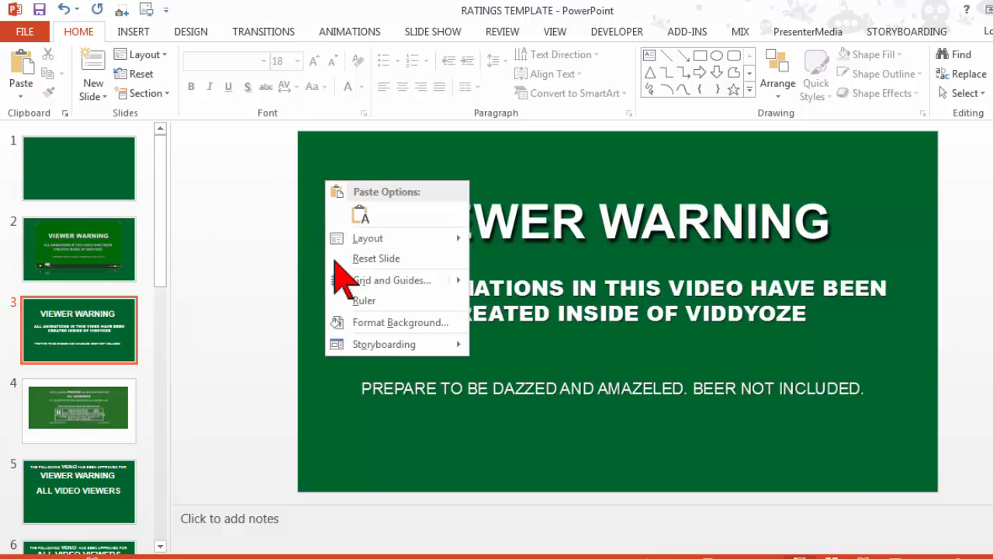
left_click(373, 322)
left_click(497, 221)
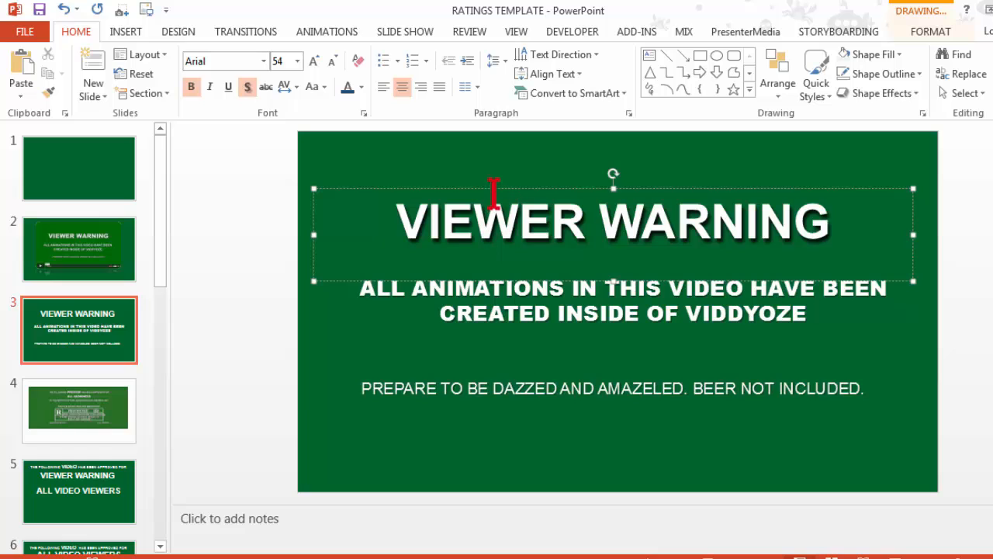
left_click_drag(496, 188, 497, 180)
left_click(266, 223)
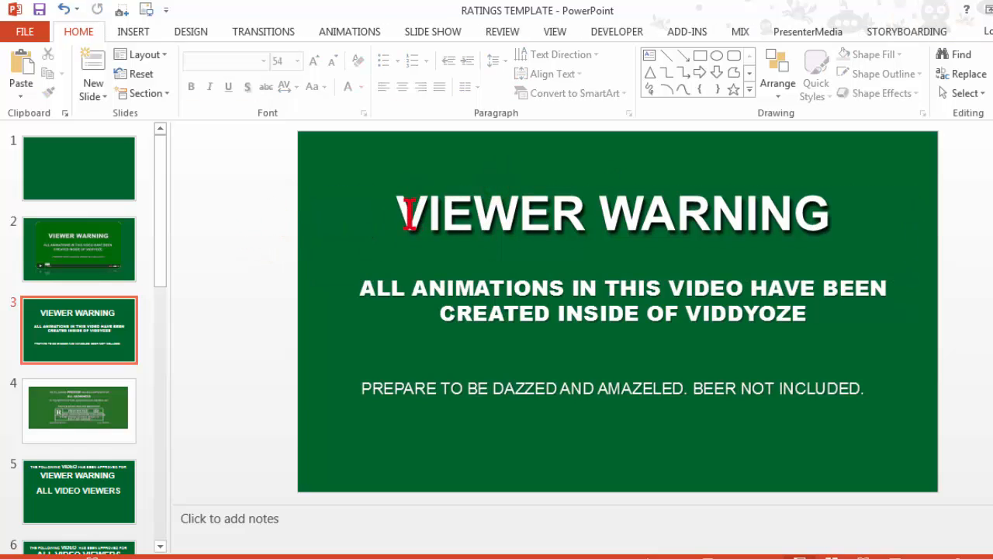
Step: Replace the word NOT with IS in the slide's lowest text line so it ends with "BEER IS INCLUDED."
left_click_drag(408, 214, 838, 228)
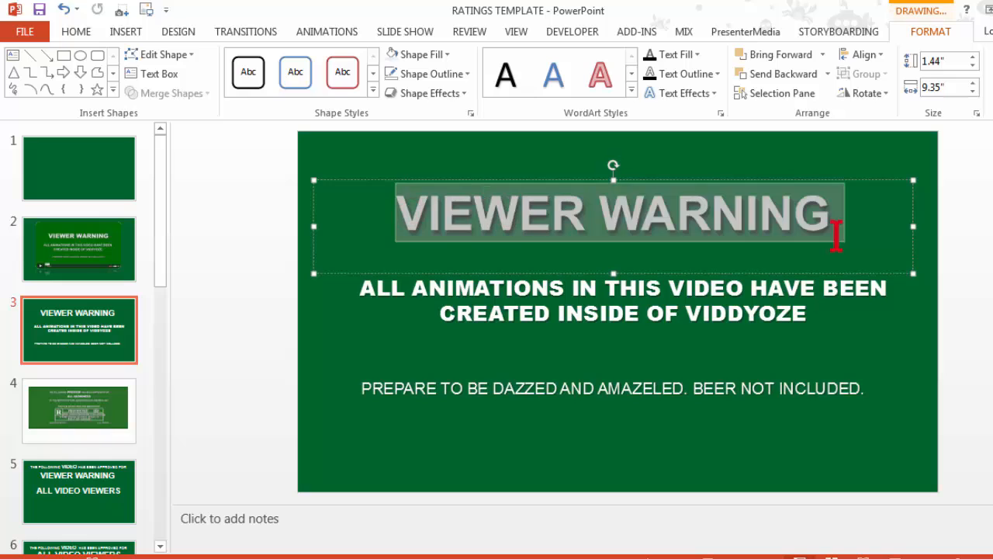
left_click(711, 291)
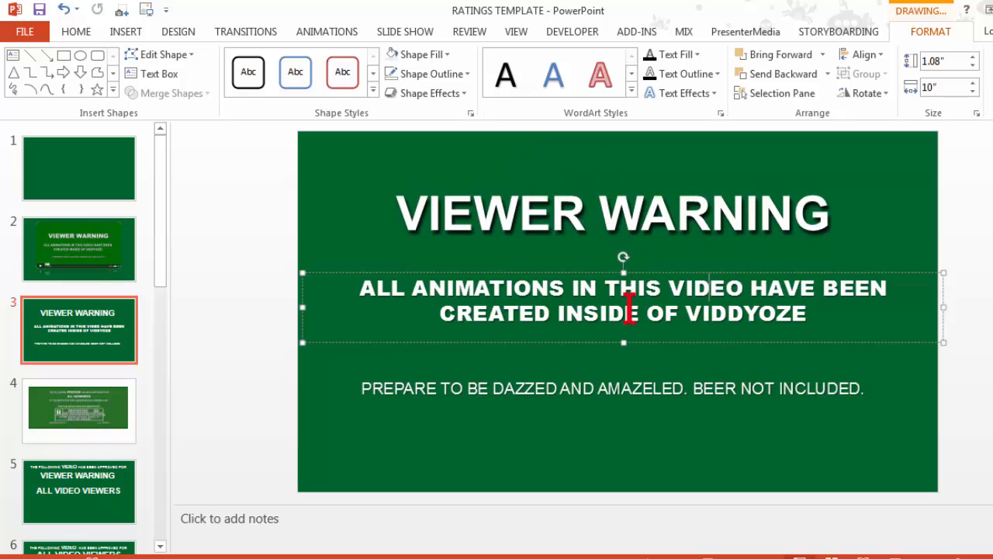
left_click(662, 388)
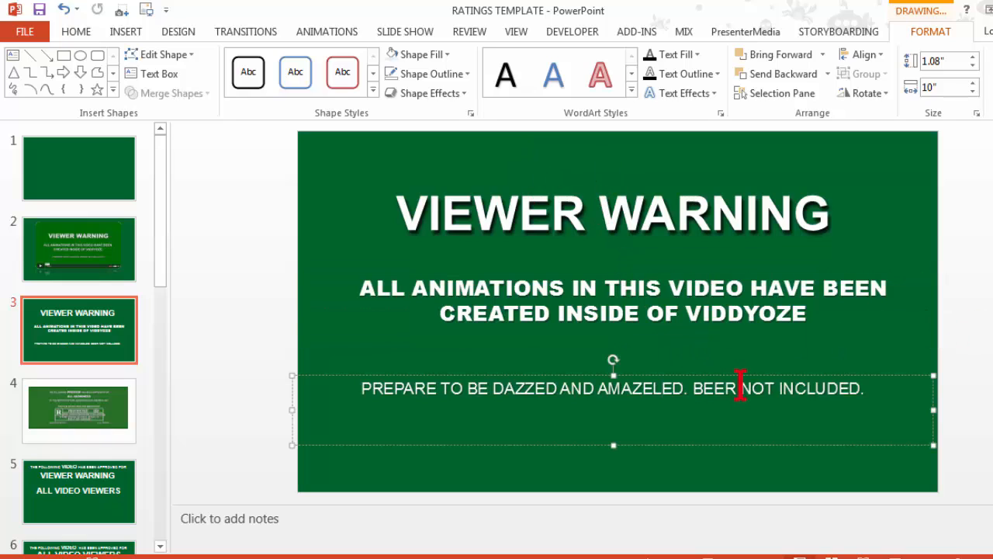
left_click_drag(741, 387, 775, 388)
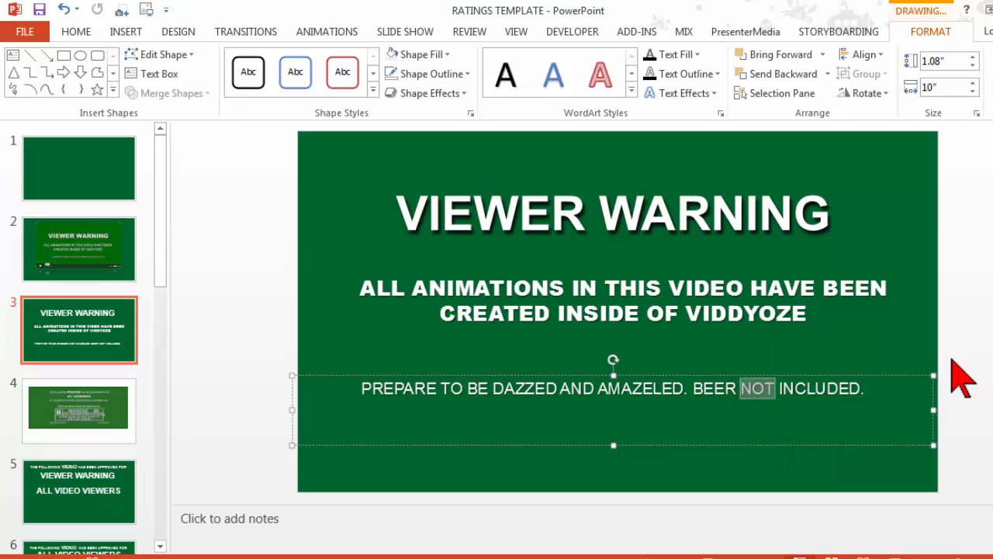
type("IS")
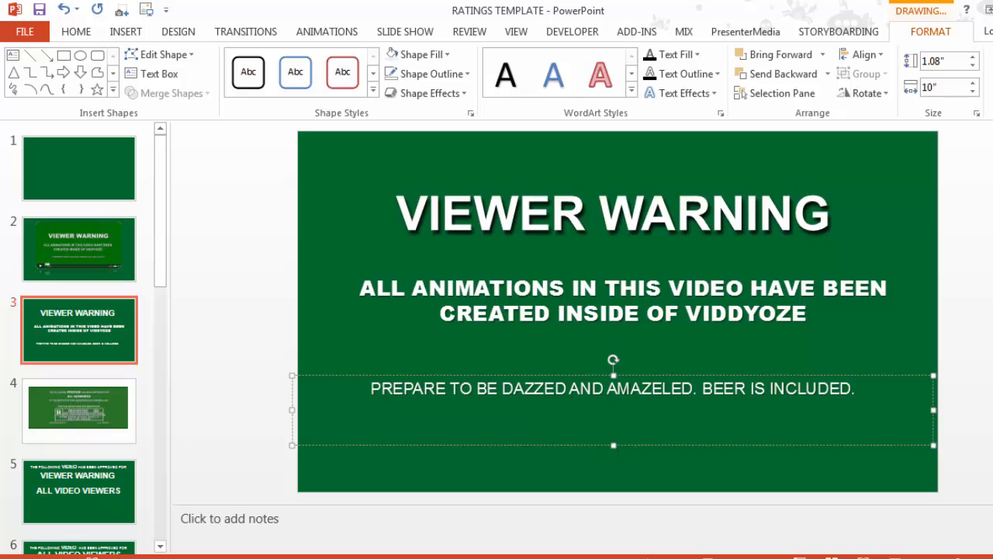
key("Escape")
key("Escape")
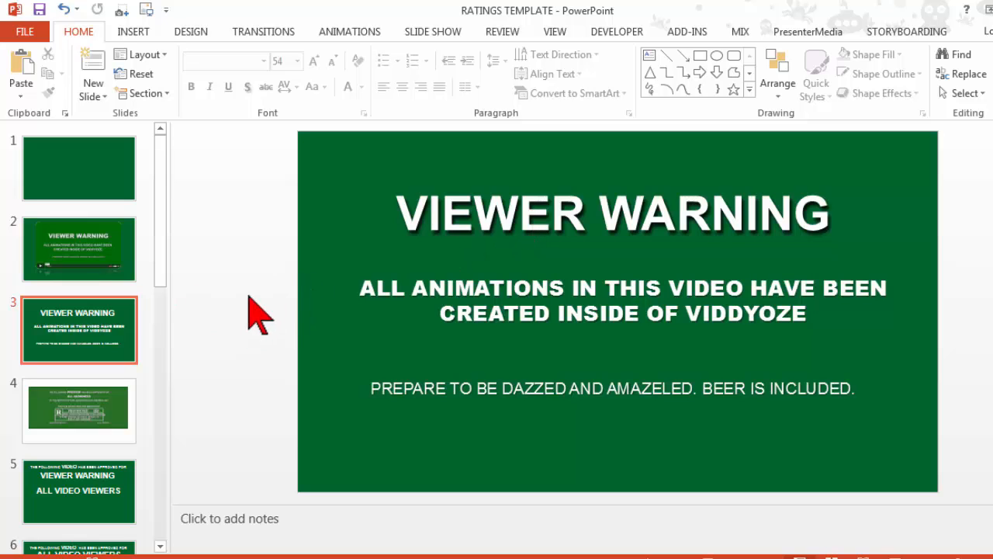
left_click_drag(395, 214, 827, 225)
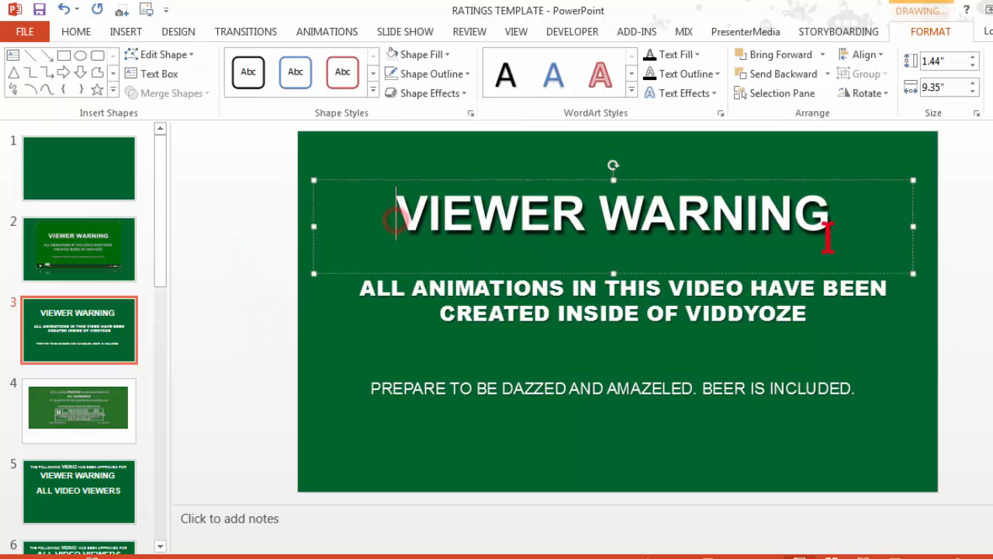
left_click(253, 209)
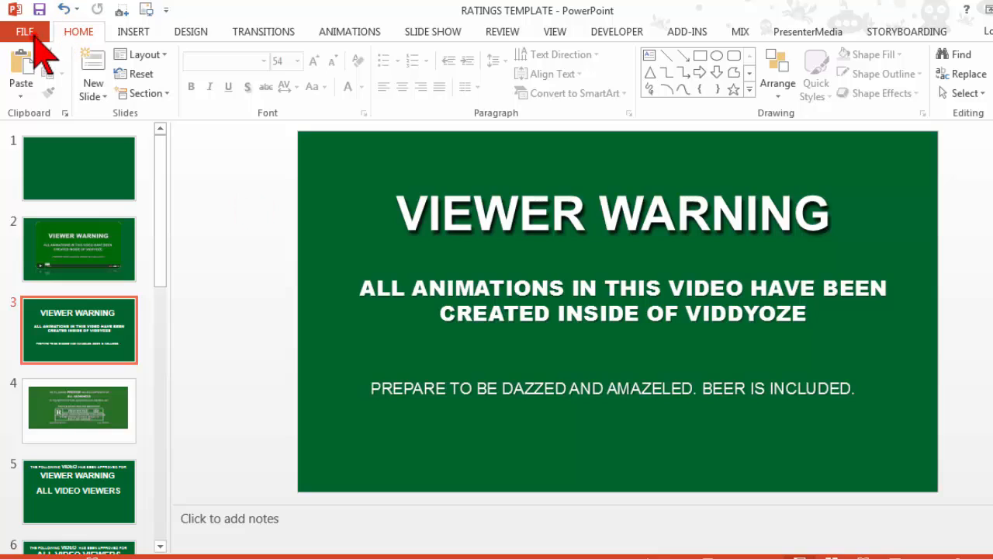
Step: Set up saving a copy to the computer named "Beer Included" in PNG Portable Network Graphics Format
left_click(31, 31)
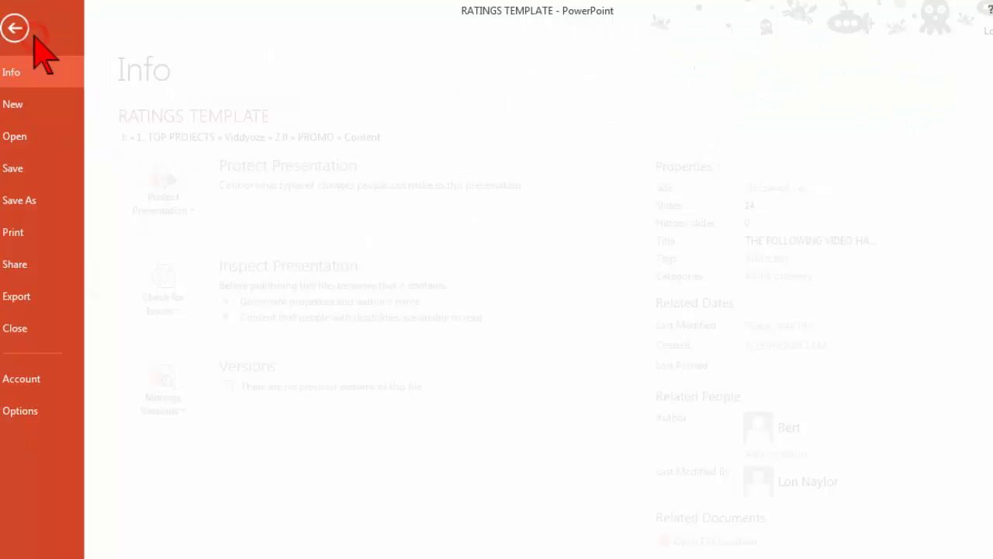
left_click(72, 200)
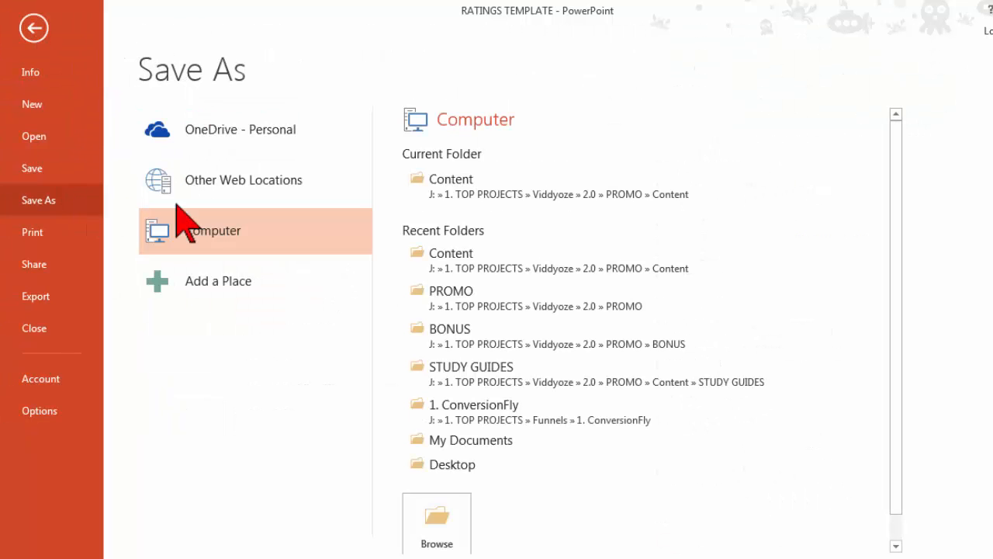
left_click(453, 518)
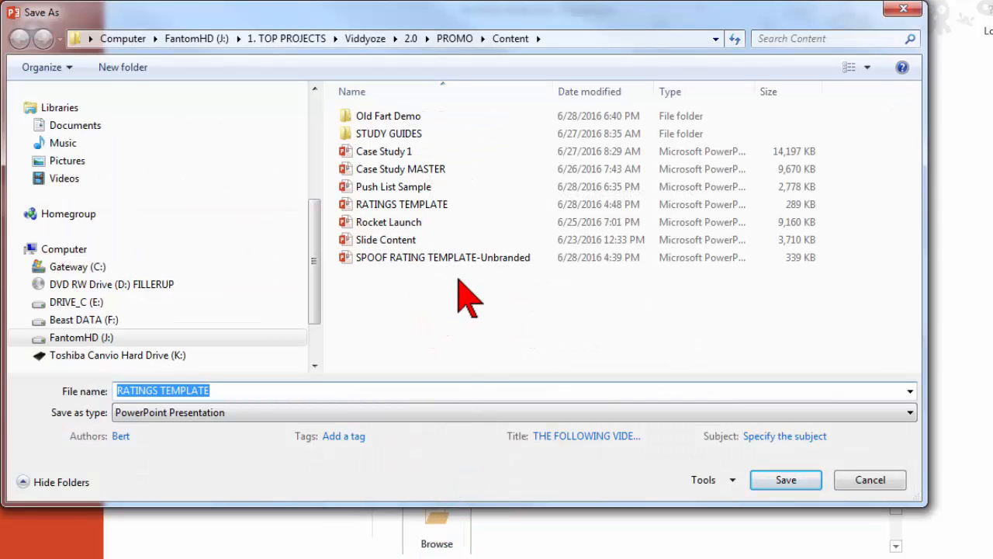
type("Beer")
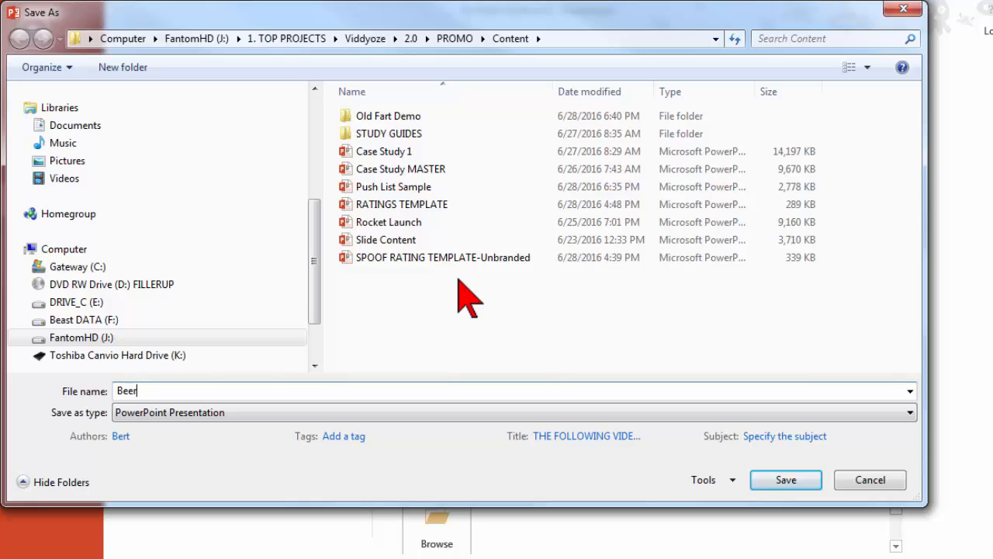
type(" Included")
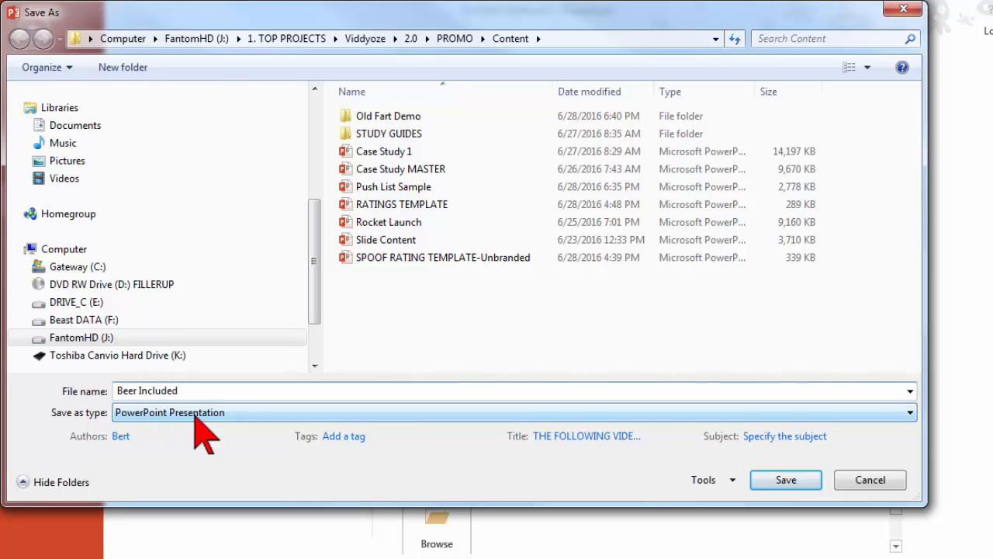
left_click(250, 413)
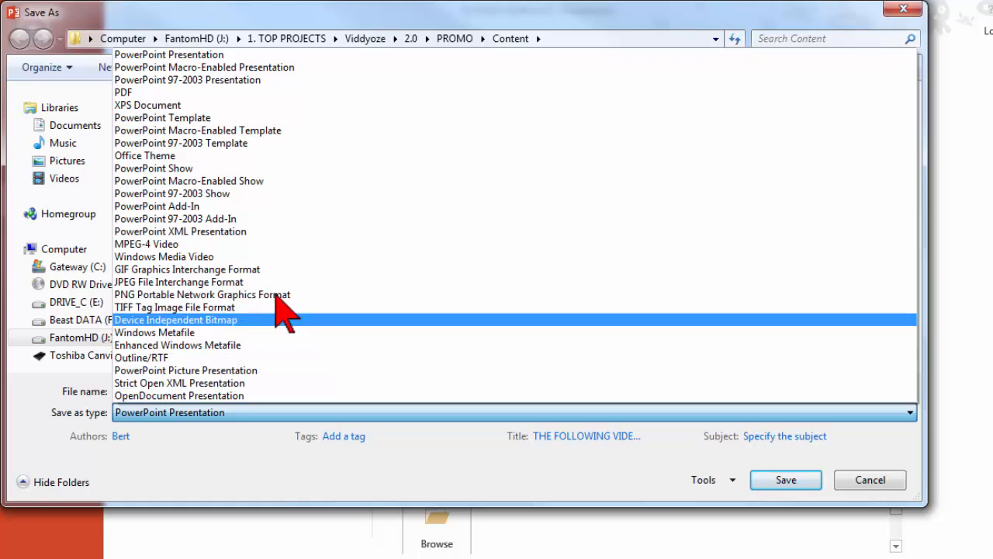
left_click(331, 296)
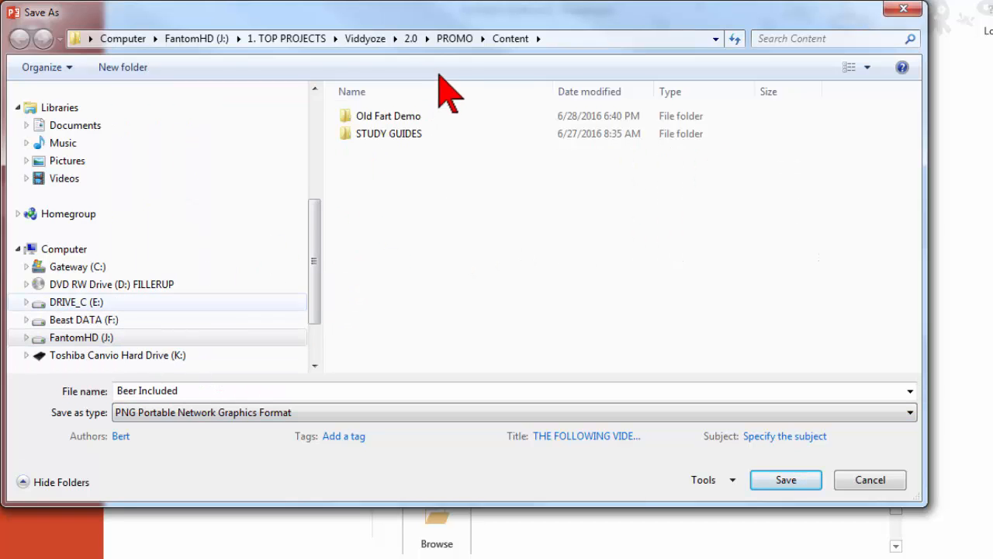
Step: Save the PNG in the PROMO folder's Graphics subfolder, exporting just the current slide
left_click(454, 38)
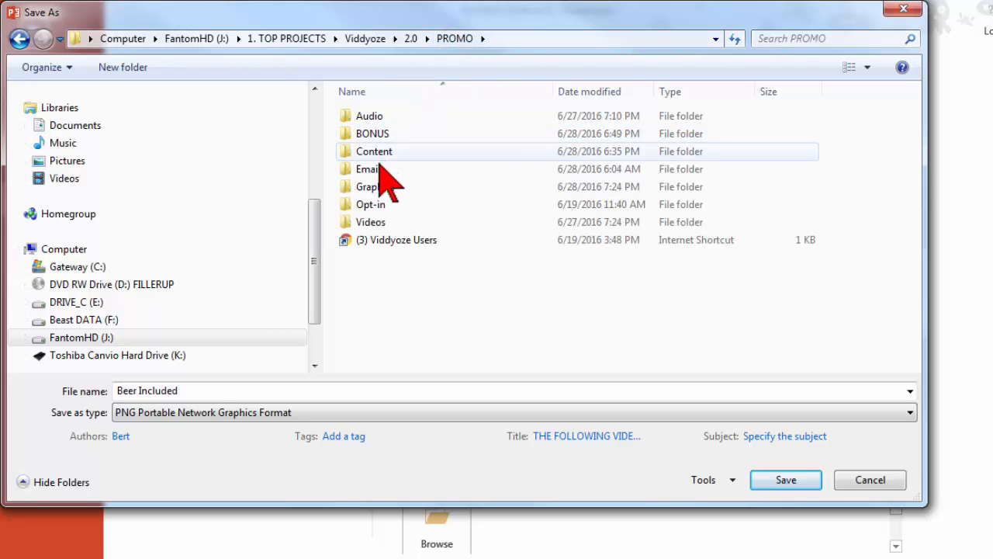
double_click(378, 185)
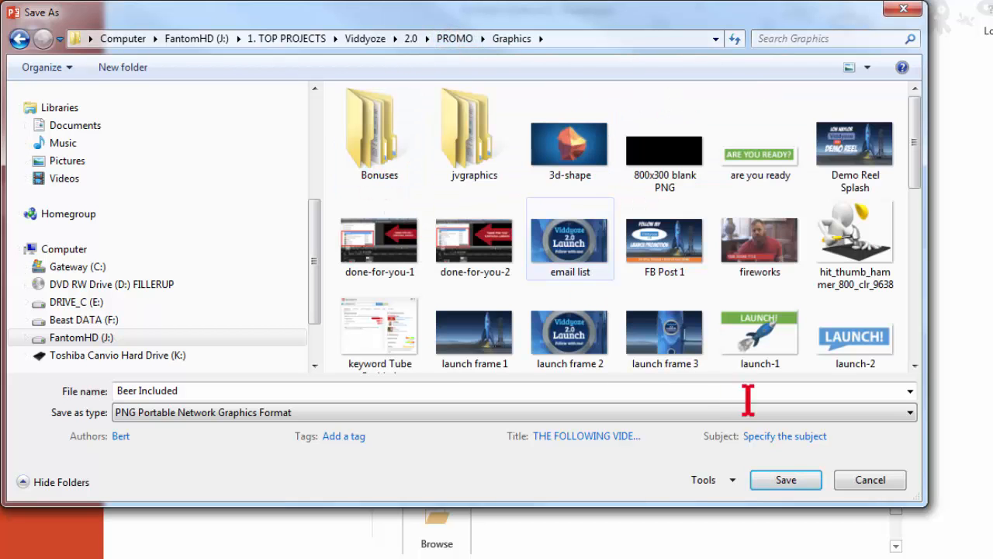
left_click(783, 479)
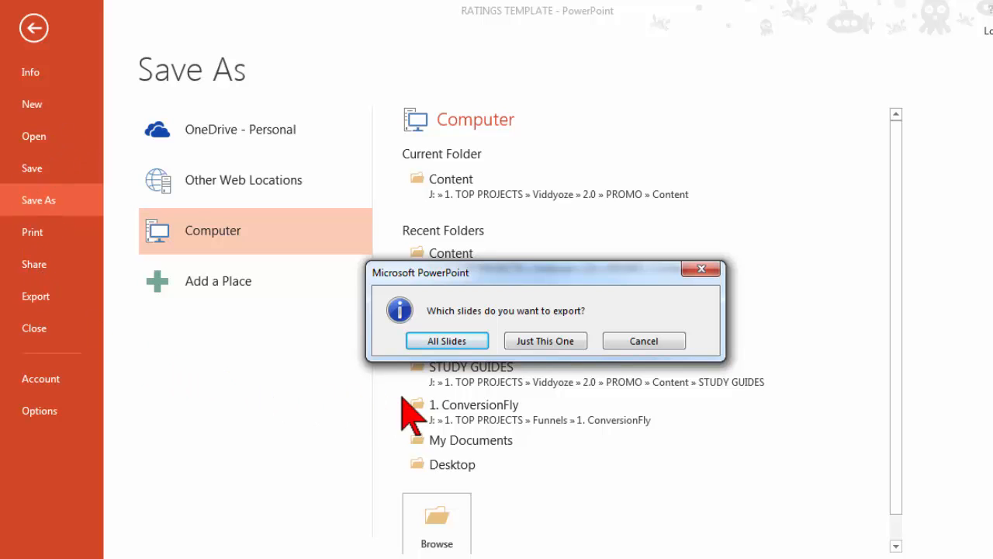
left_click(578, 342)
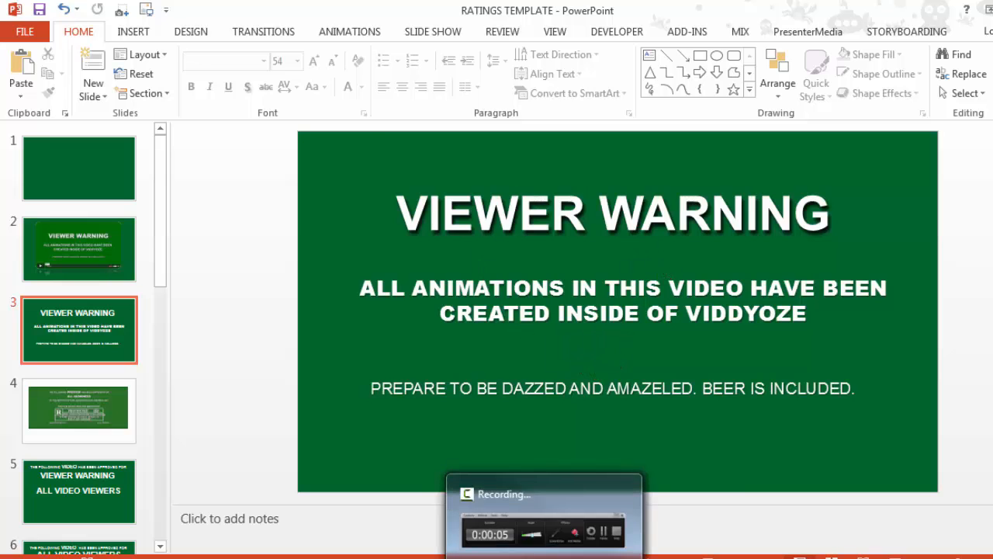
Step: Switch to Camtasia Studio and import the Beer Included image from the PROMO folder's Graphics subfolder into the Clip Bin
left_click(497, 557)
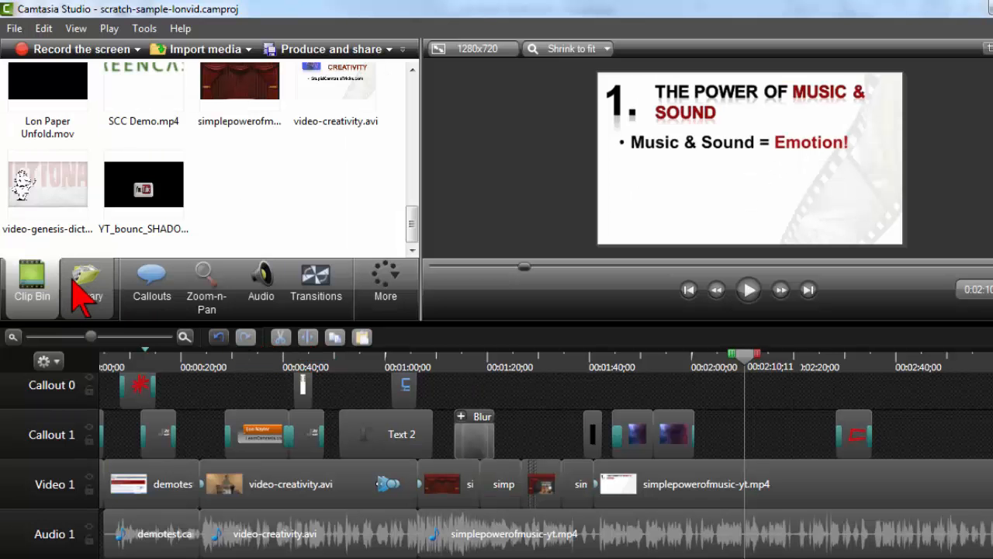
right_click(245, 187)
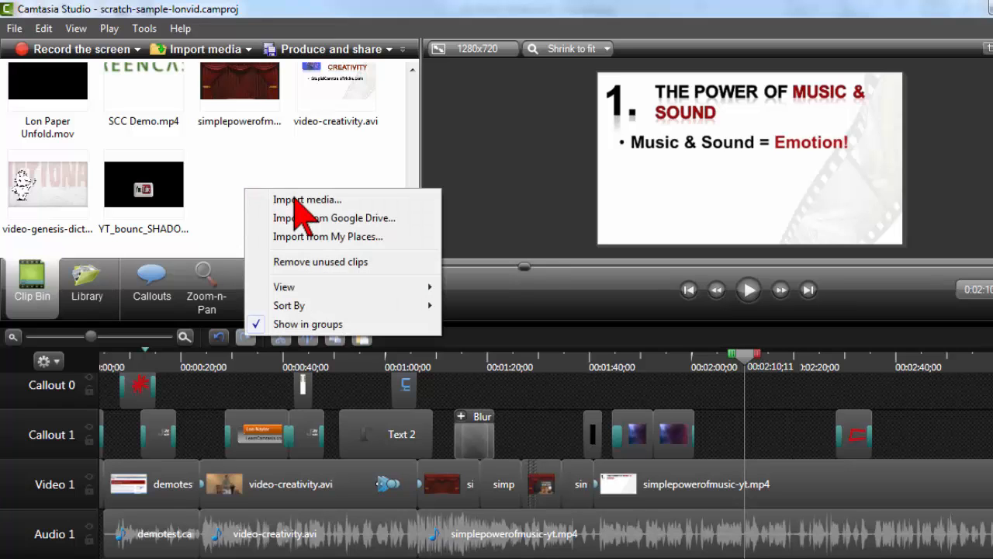
left_click(373, 200)
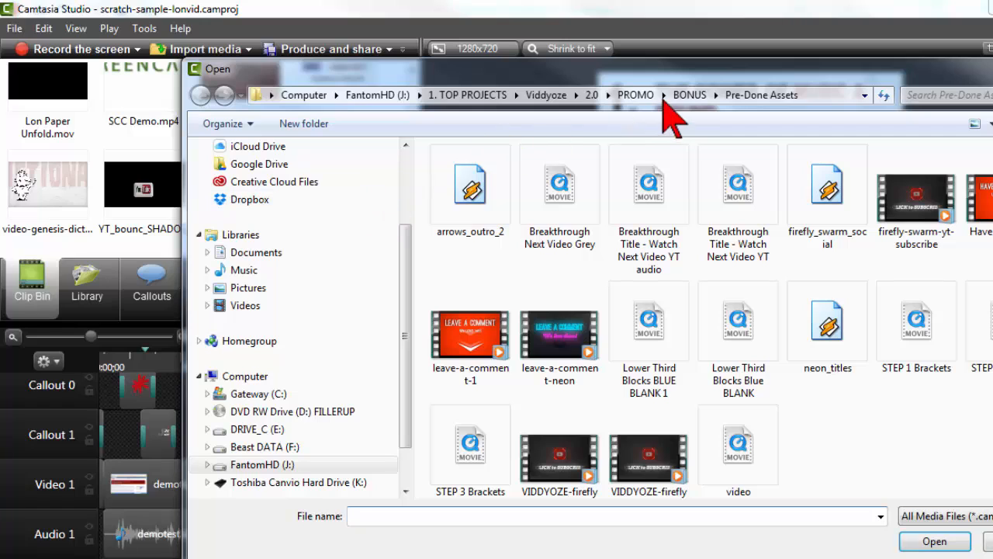
left_click(638, 96)
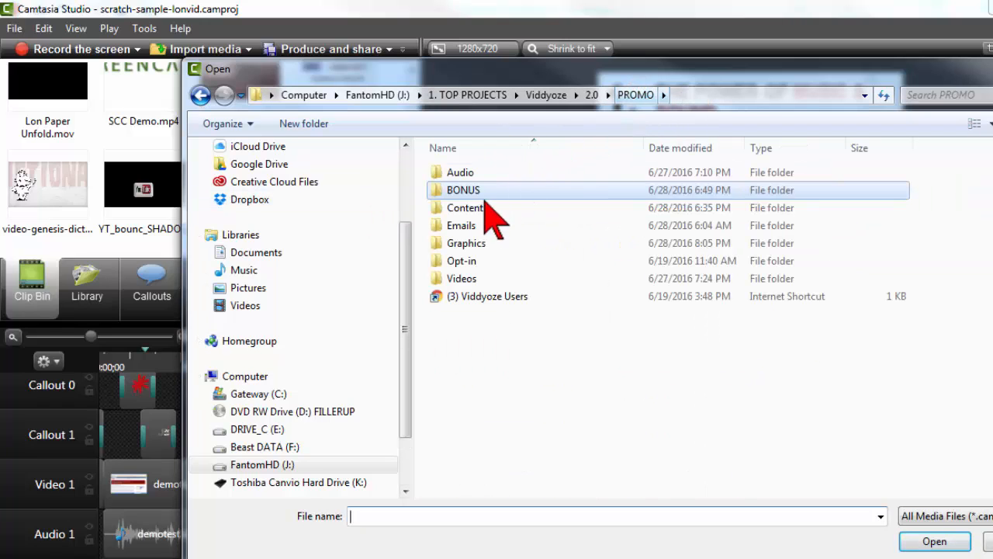
double_click(467, 242)
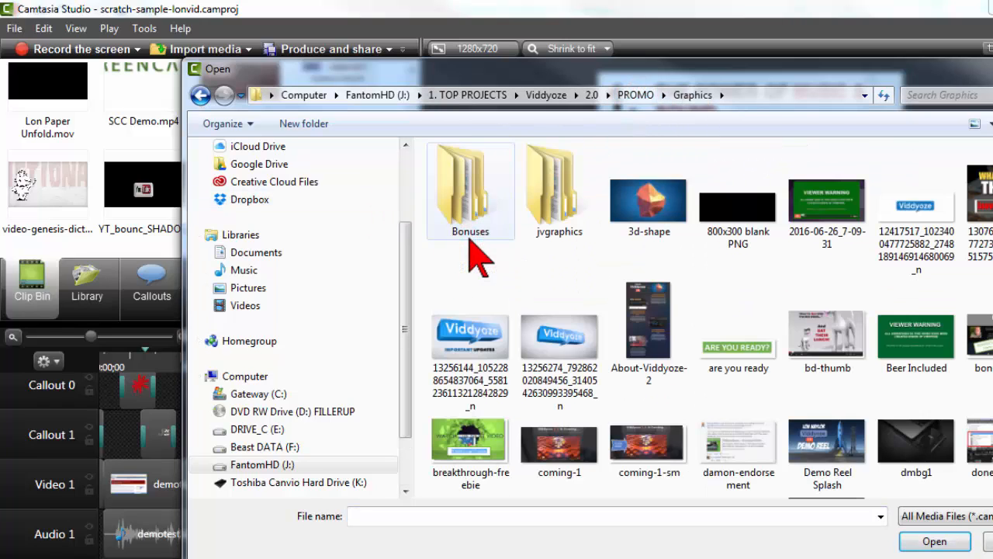
left_click(918, 340)
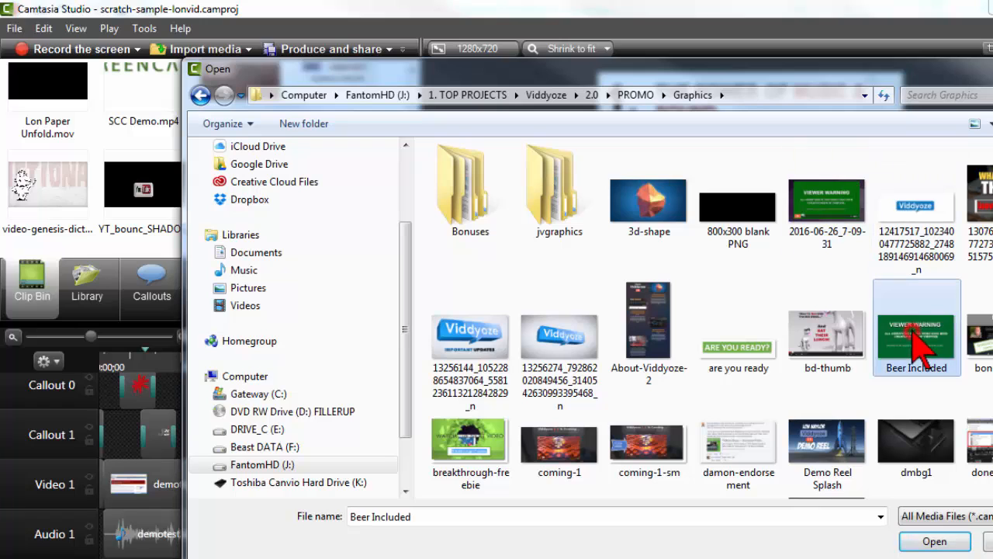
left_click(965, 543)
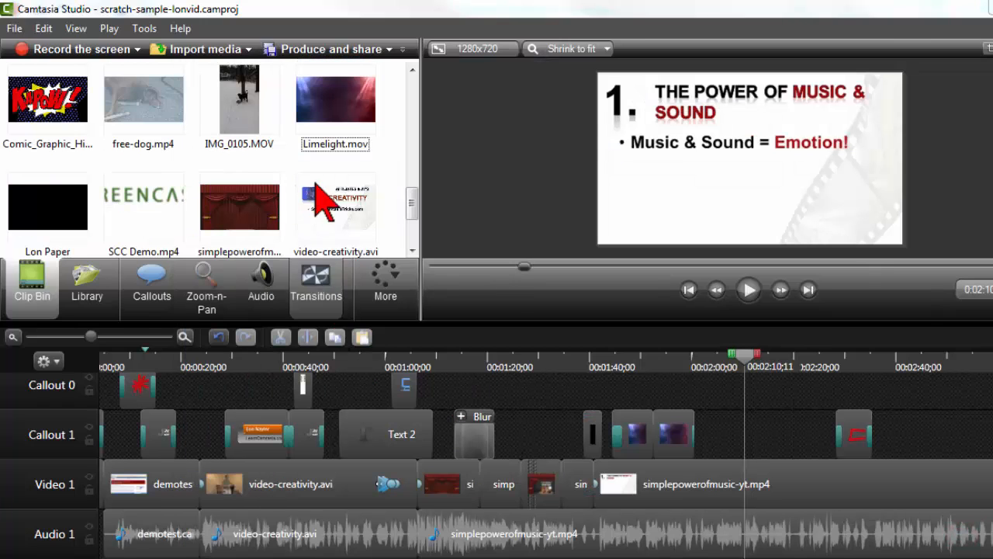
Step: Place the Beer Included.png image from the Clip Bin on the Callout 1 track at the playhead
left_click_drag(412, 196, 426, 127)
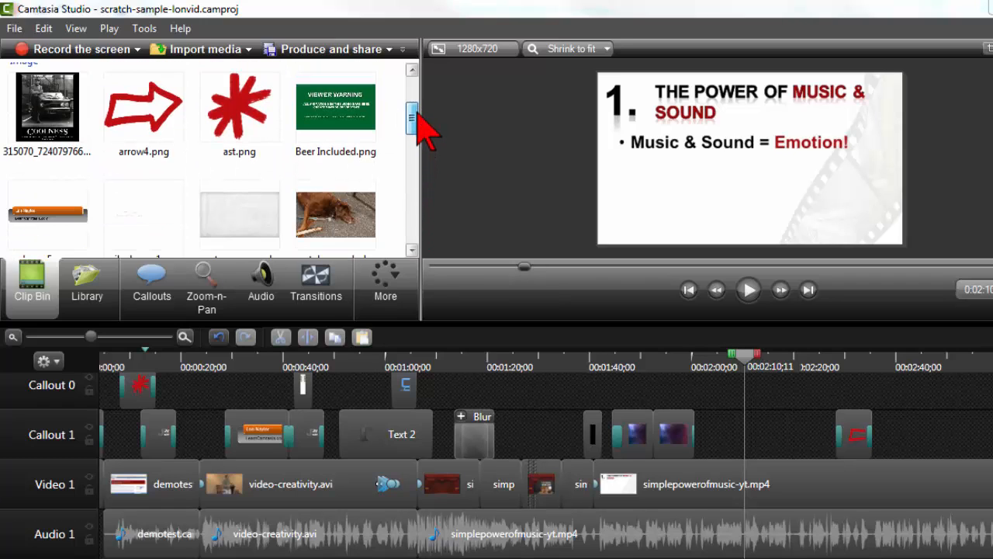
left_click(318, 115)
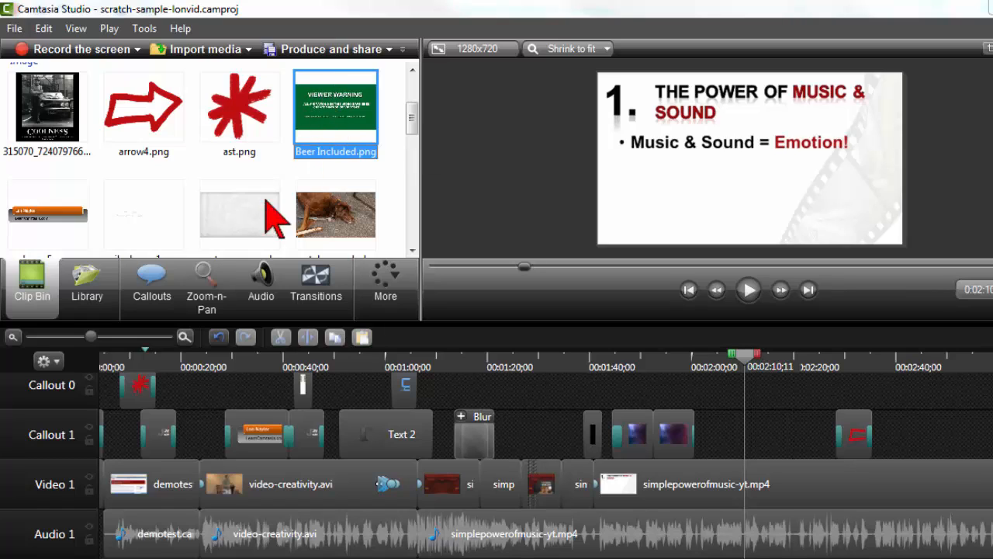
left_click_drag(335, 117, 737, 431)
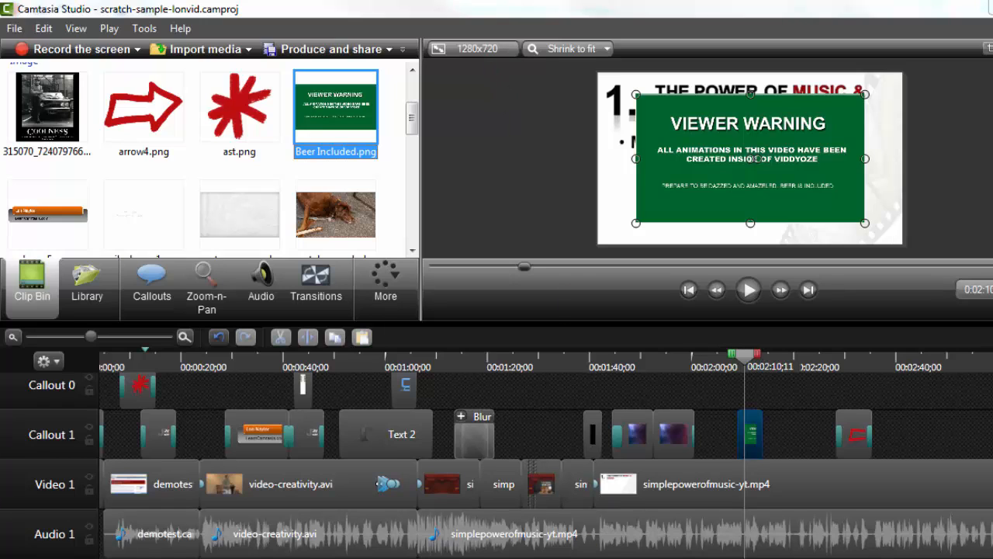
Step: Check the Beer Included image's file properties in the Clip Bin, including its dimensions and format
left_click(256, 514)
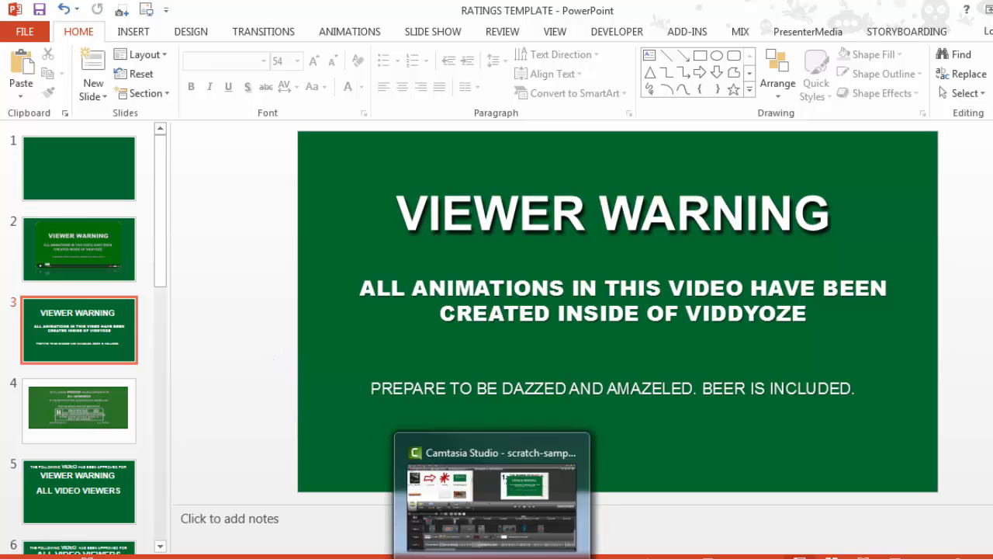
left_click(492, 556)
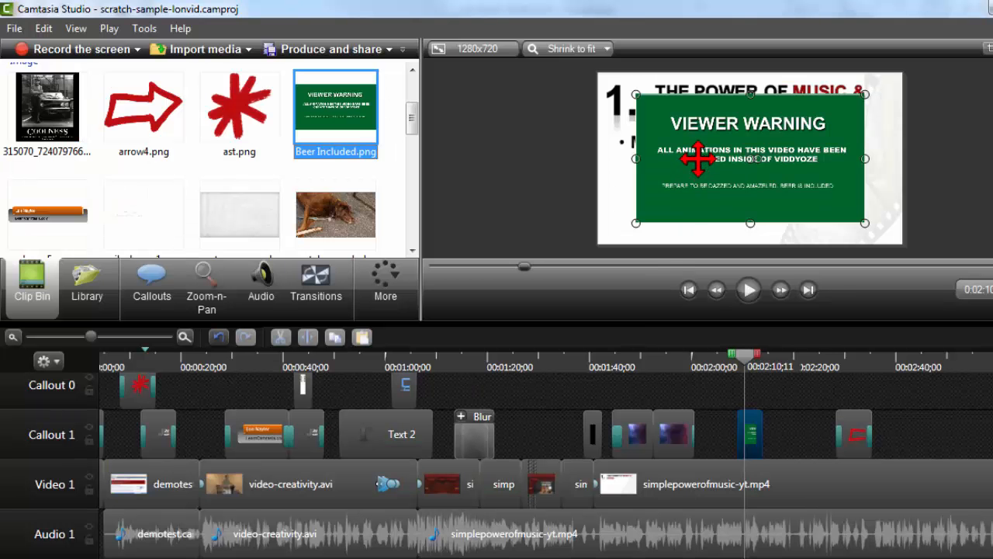
right_click(698, 159)
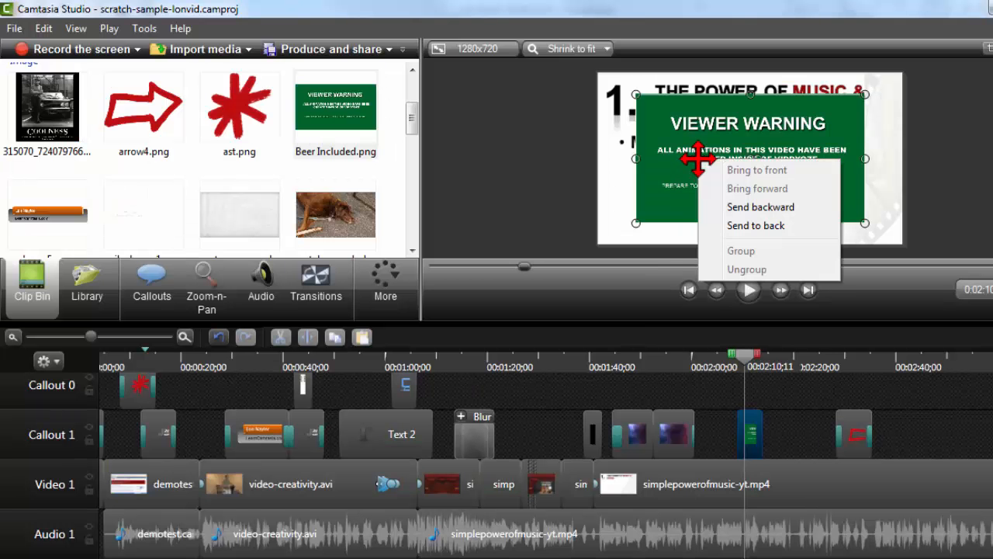
left_click(335, 112)
right_click(332, 110)
left_click(385, 227)
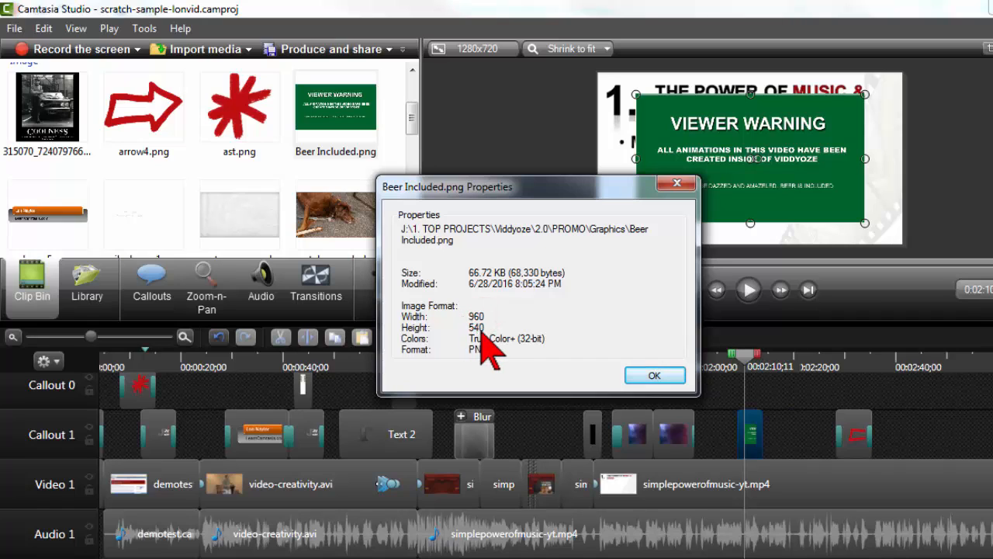
left_click(655, 377)
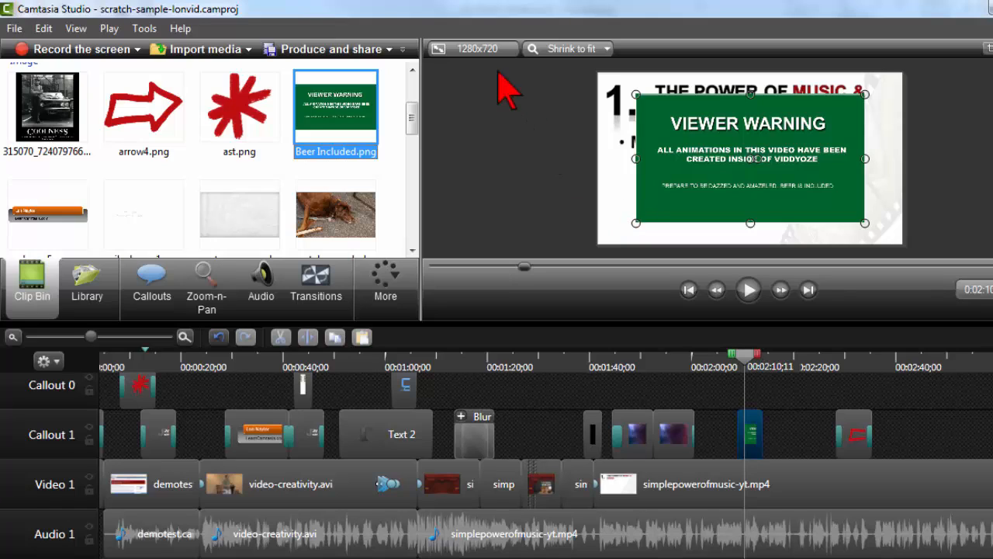
Step: Enlarge the viewer warning image on the canvas so it fills the whole video frame
left_click(636, 223)
left_click_drag(636, 224, 597, 245)
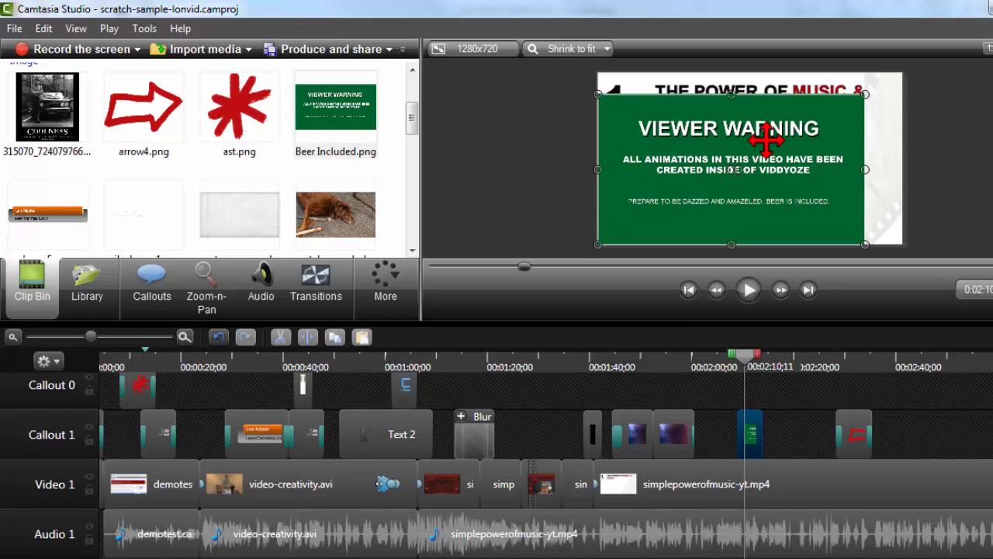
left_click_drag(865, 94, 903, 73)
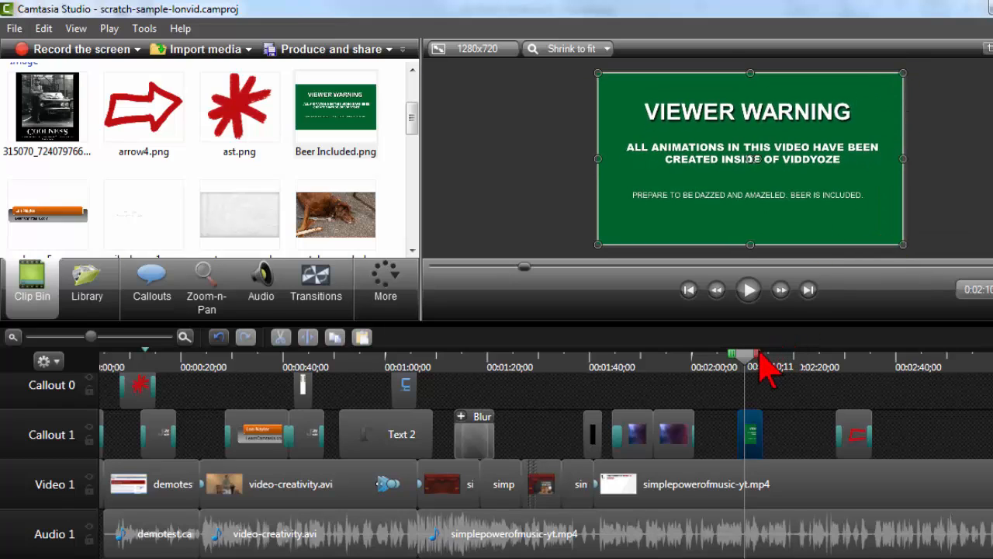
Step: Extend the Beer Included clip on Callout 1 to just before the red arrow callout and preview it along the timeline
left_click_drag(746, 358, 723, 365)
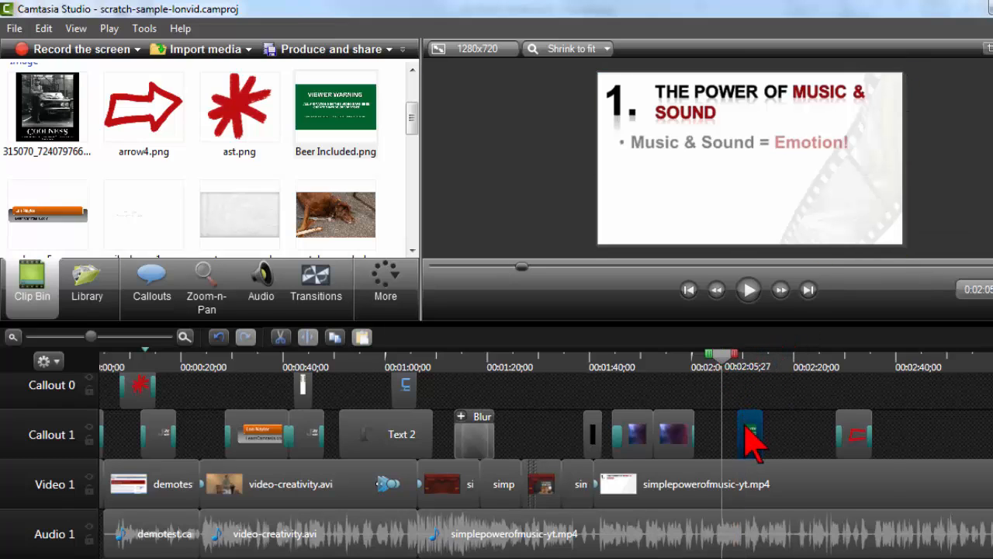
left_click_drag(764, 433, 817, 431)
left_click_drag(727, 364, 771, 362)
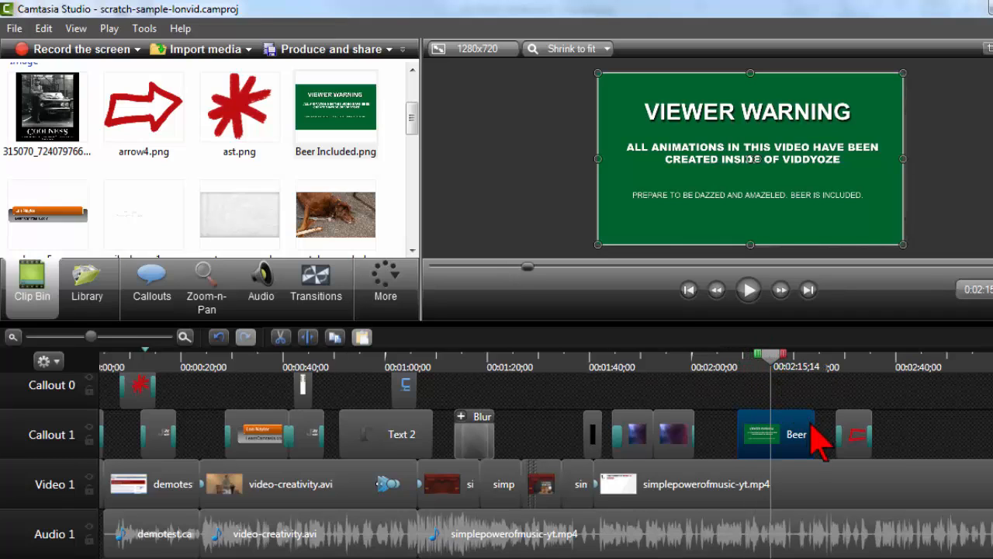
Step: Delete the red arrow callout and lengthen the Beer Included clip to about 2:48 on the timeline
left_click(857, 436)
key("Delete")
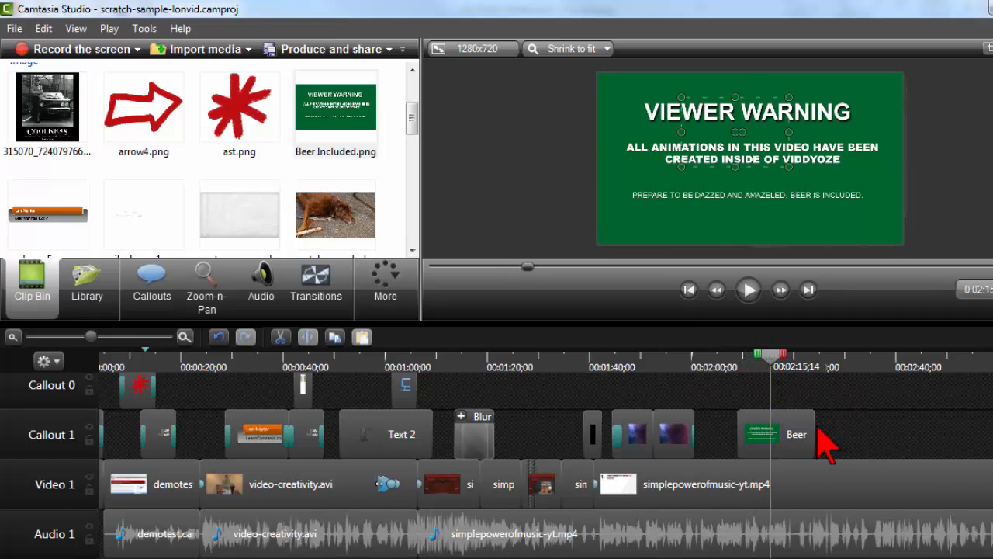
left_click_drag(815, 433, 939, 428)
left_click_drag(781, 362, 888, 362)
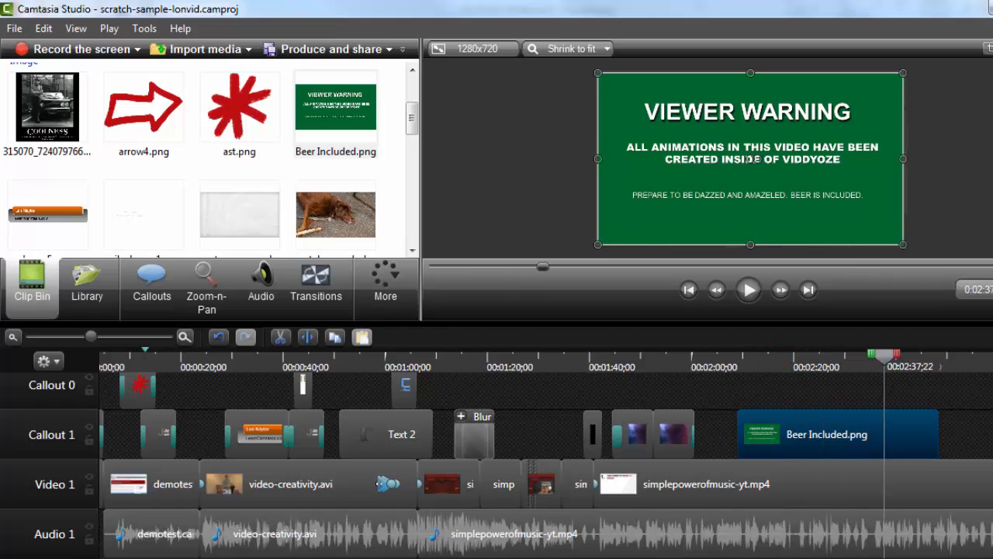
Step: Switch to the RATINGS TEMPLATE presentation in PowerPoint, then shift slide 4's rating picture slightly up and to the right and stretch it taller
mouse_move(419, 547)
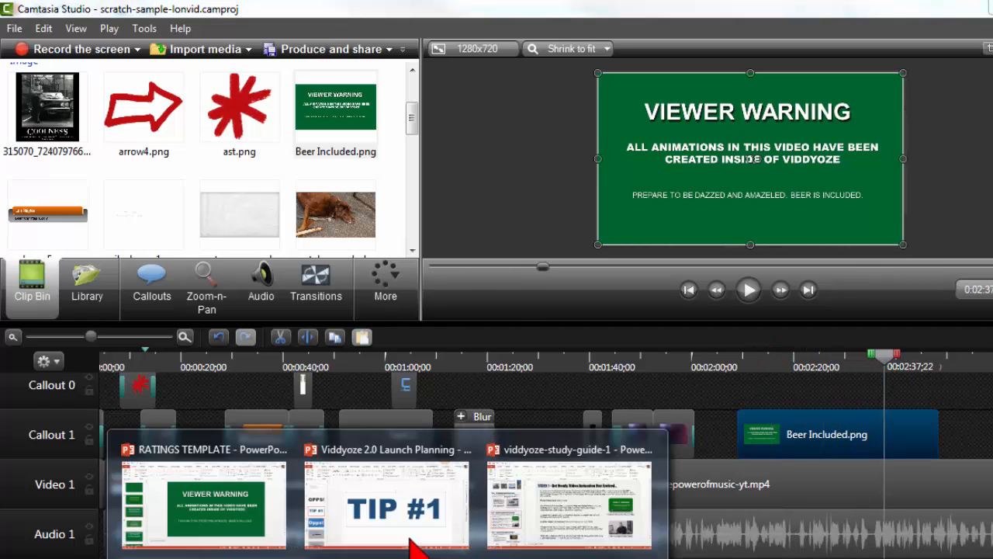
left_click(246, 495)
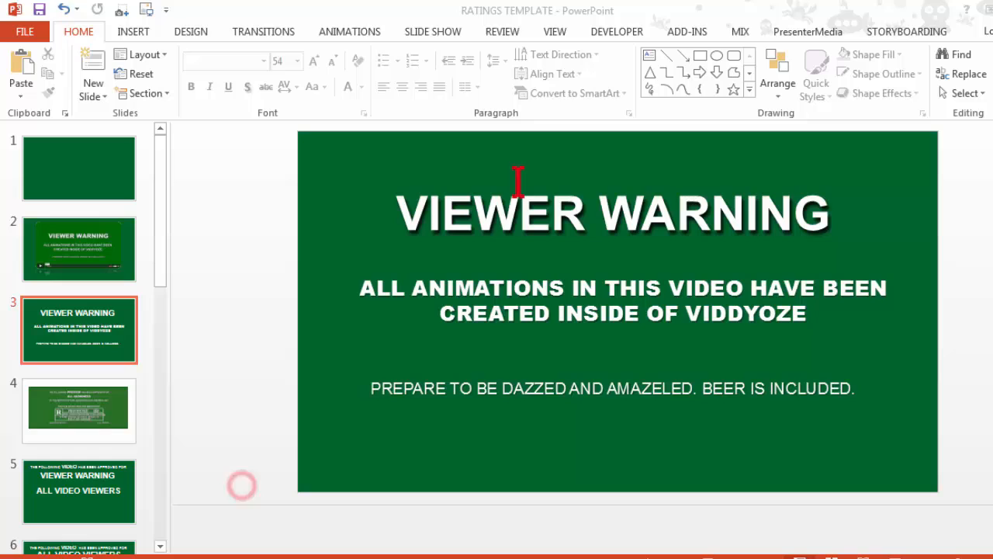
left_click(92, 319)
scroll(92, 323, "down", 2)
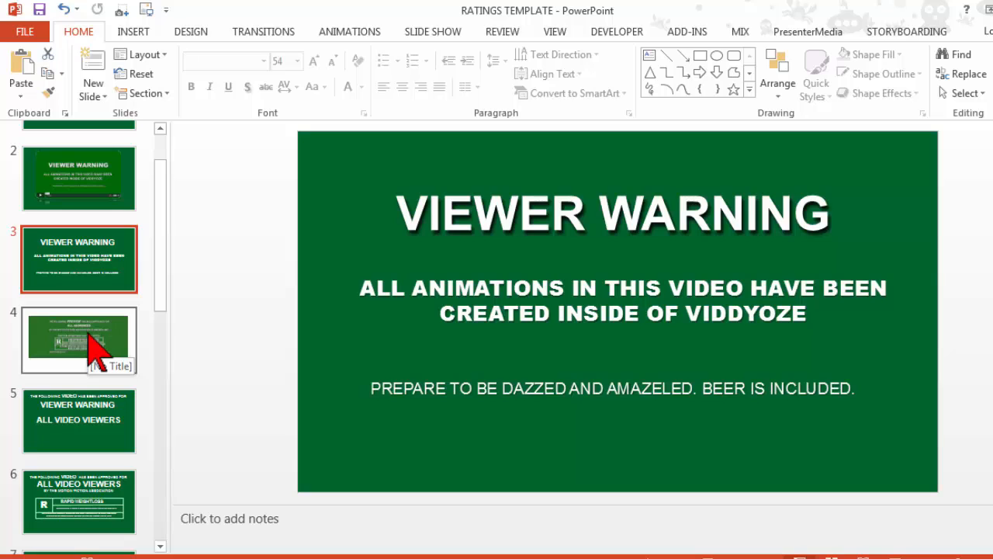
left_click(87, 353)
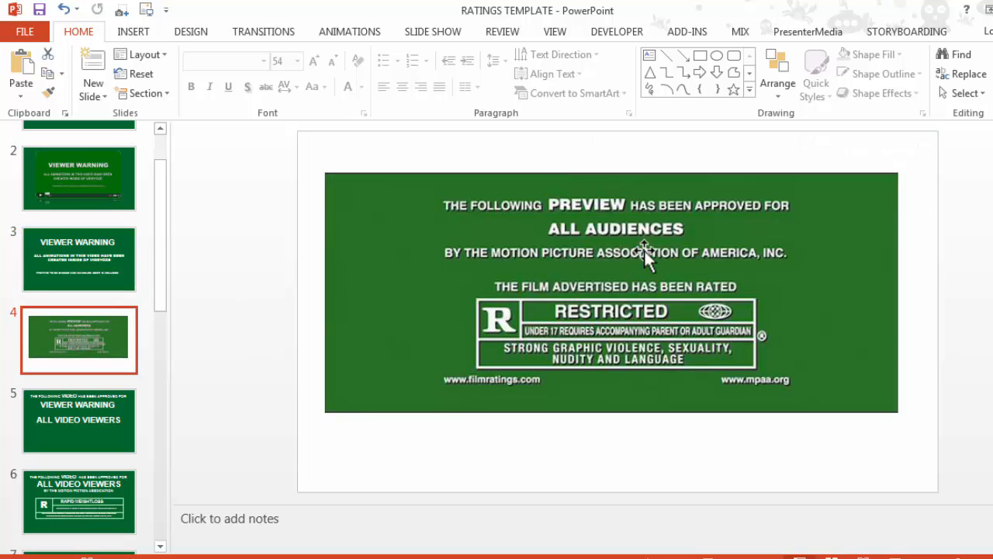
mouse_move(581, 242)
left_mouse_down()
mouse_move(620, 252)
mouse_move(591, 232)
left_mouse_up()
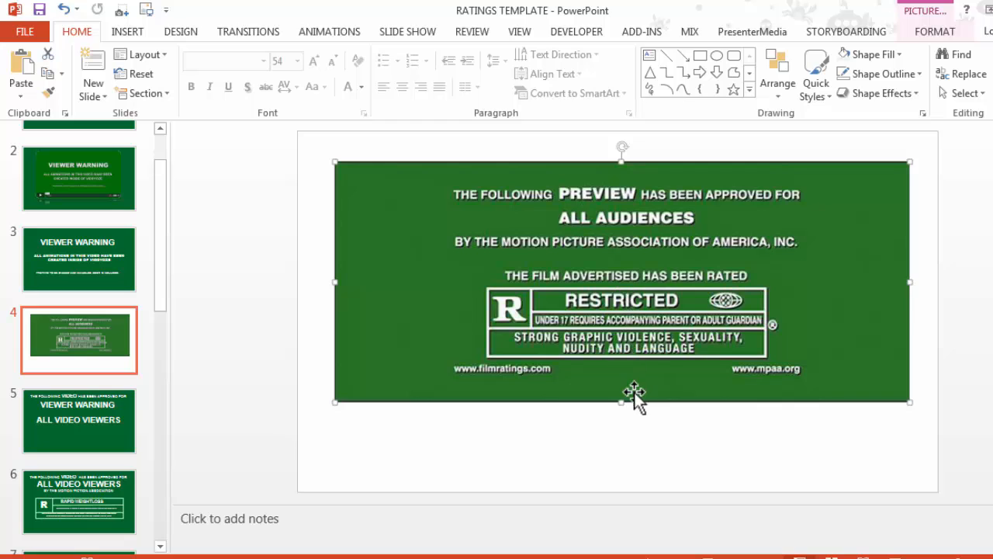
left_click_drag(623, 401, 625, 423)
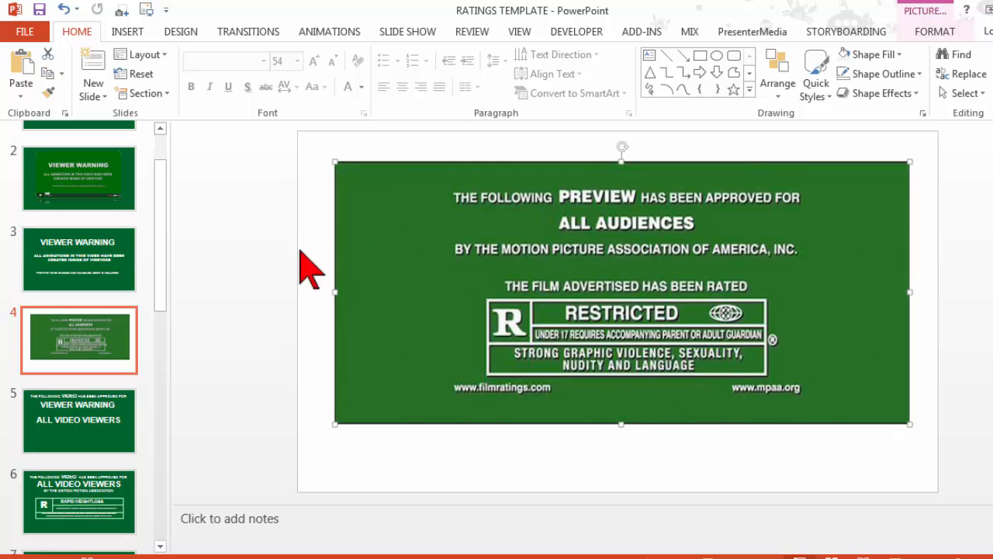
Step: Compare the editable VIEWER WARNING title on slide 3 with the restricted rating picture on slide 4
left_click(113, 264)
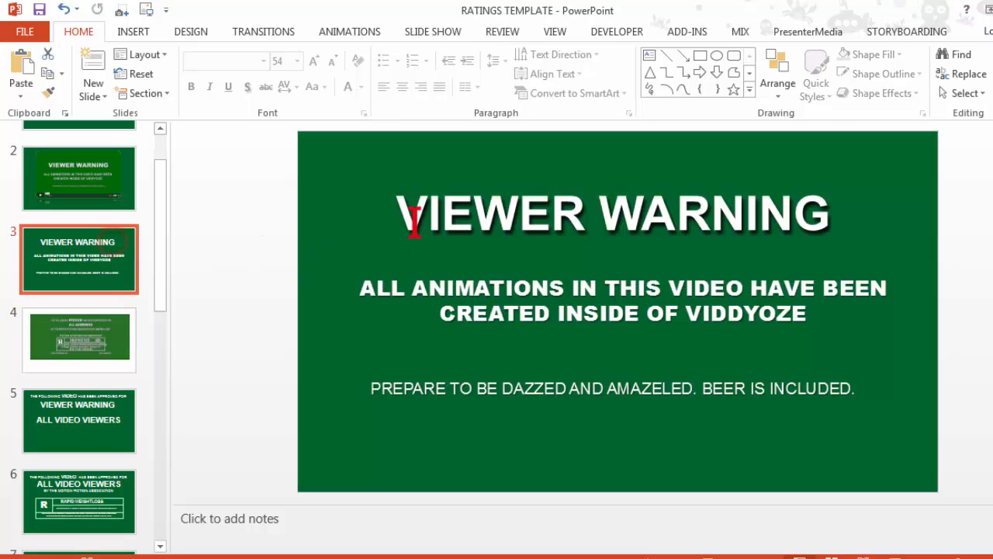
left_click(431, 216)
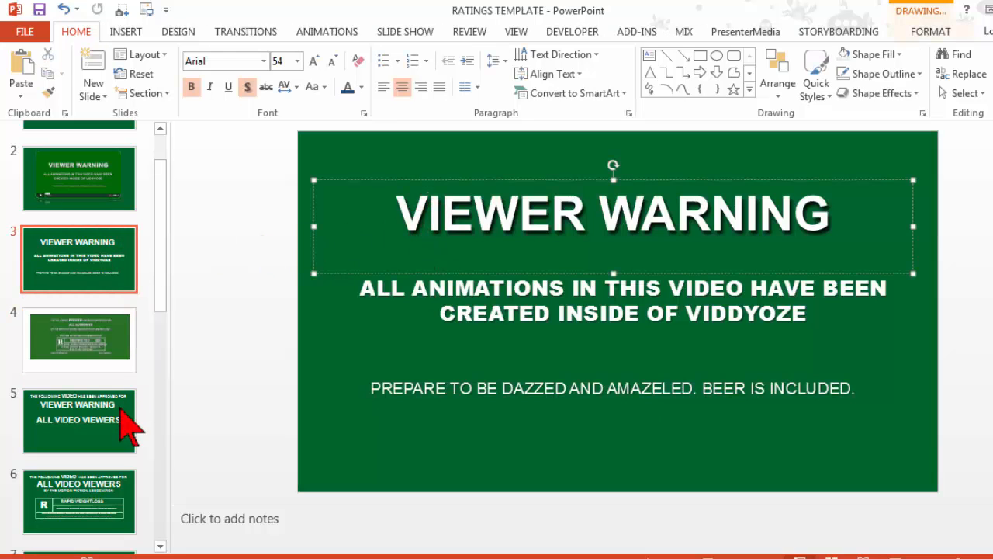
left_click(103, 341)
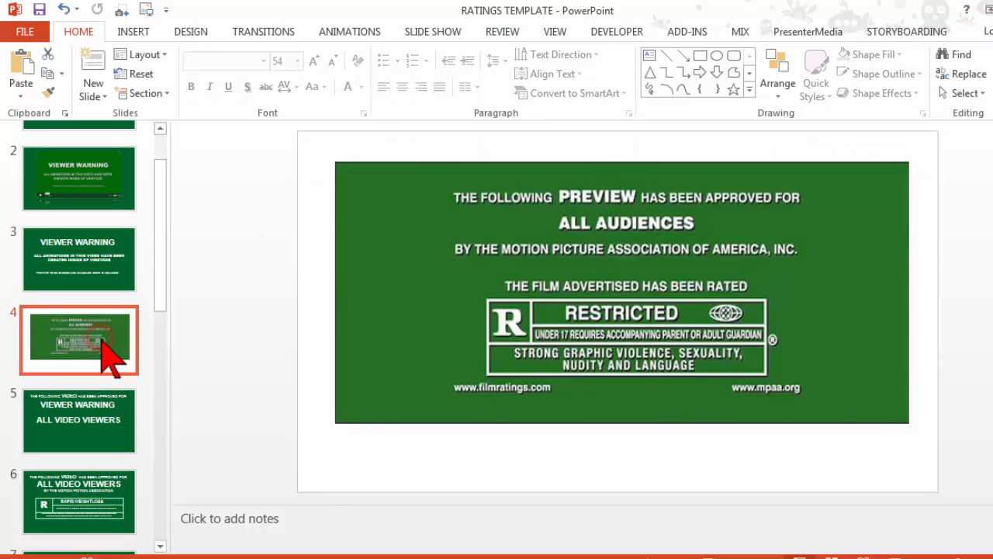
Step: Examine slide 6's Rapid Weightloss rating layout, including its box, its R letter and the top text line
left_click(98, 483)
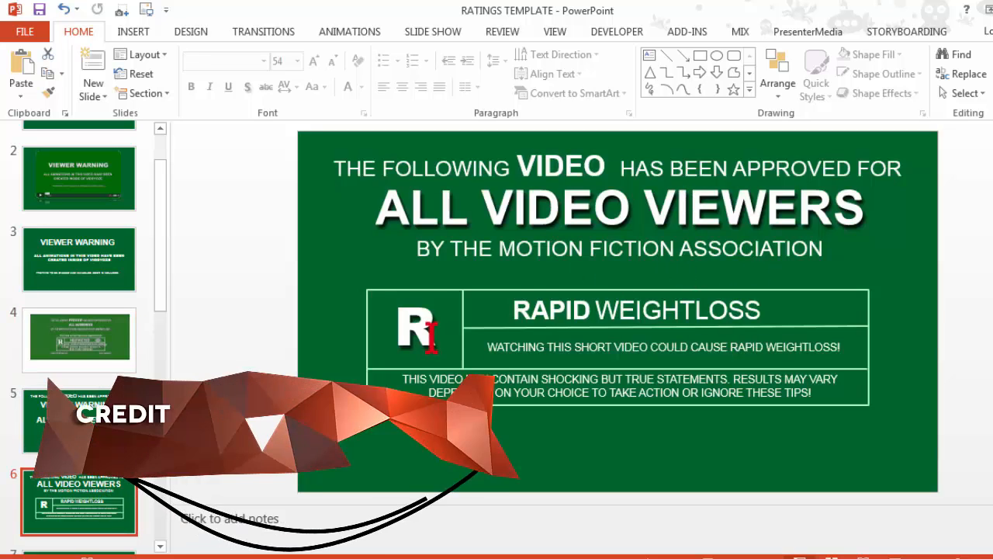
left_click(439, 297)
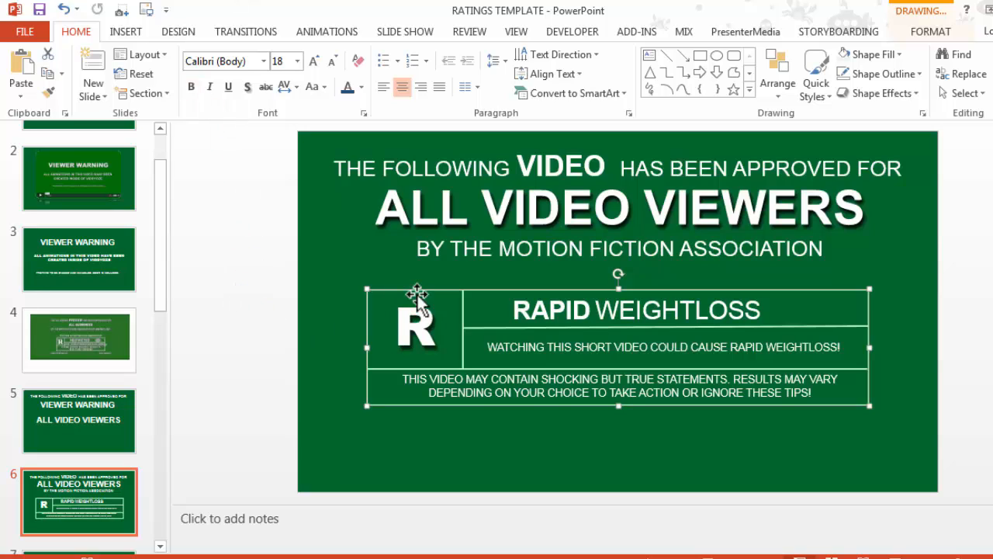
left_click(421, 327)
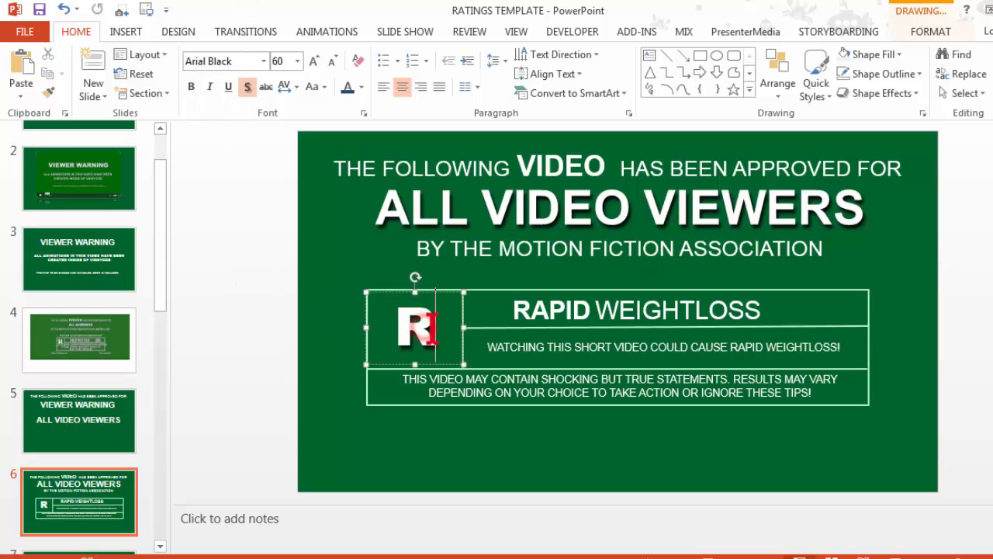
left_click_drag(412, 327, 439, 328)
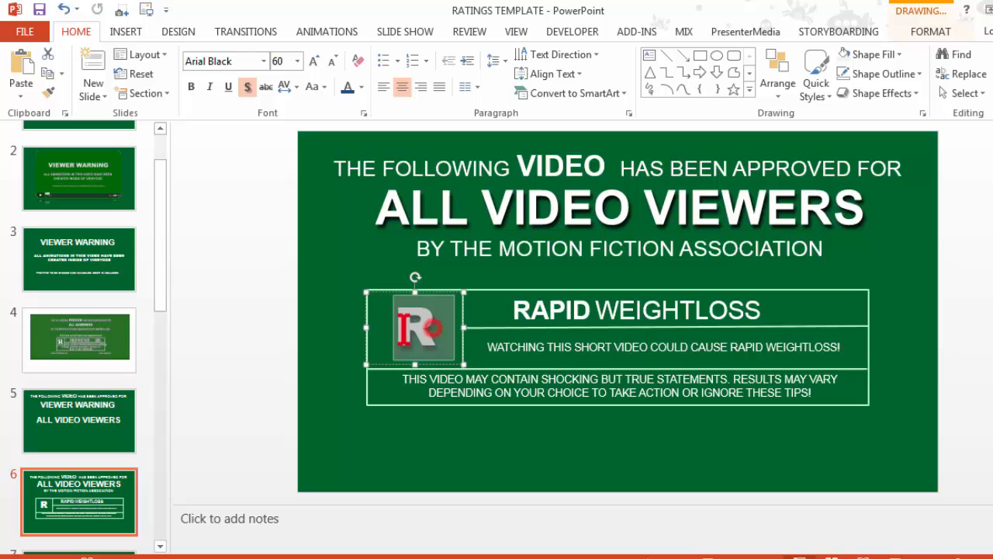
left_click(658, 315)
left_click(848, 303)
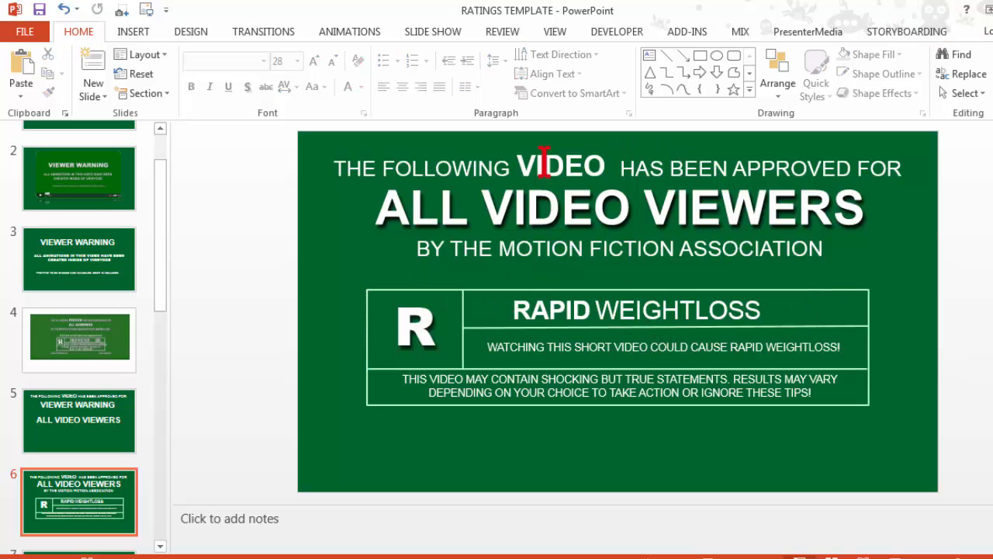
left_click_drag(336, 166, 892, 163)
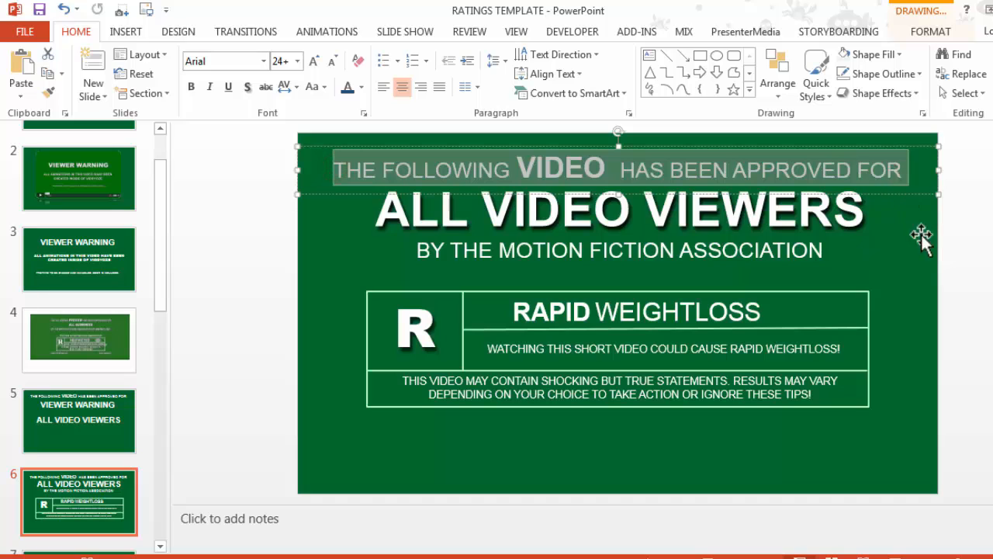
left_click(935, 271)
left_click(975, 268)
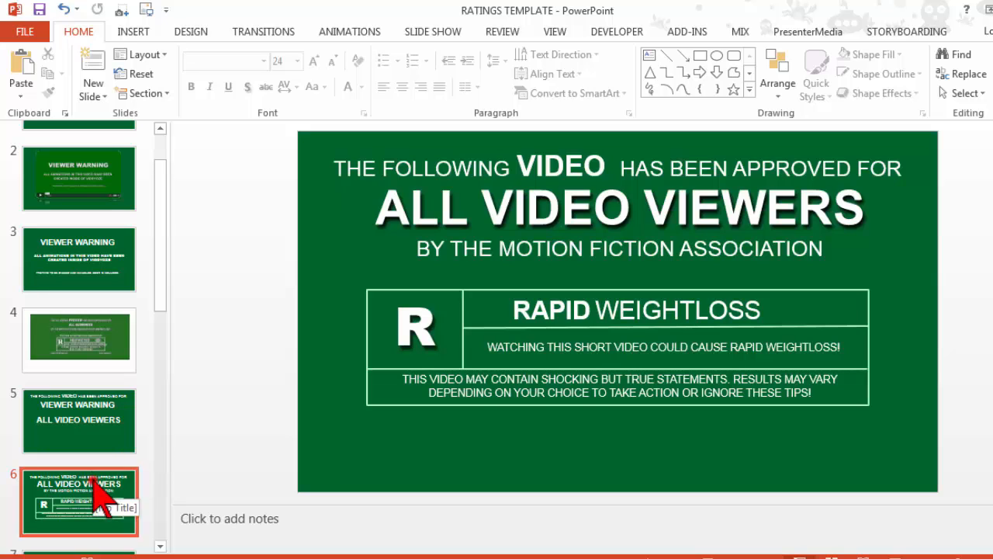
Step: Review the other rating designs: the Review slide 7, the Xtreme Awesomness slide 10 and the black slide 12
scroll(89, 318, "down", 5)
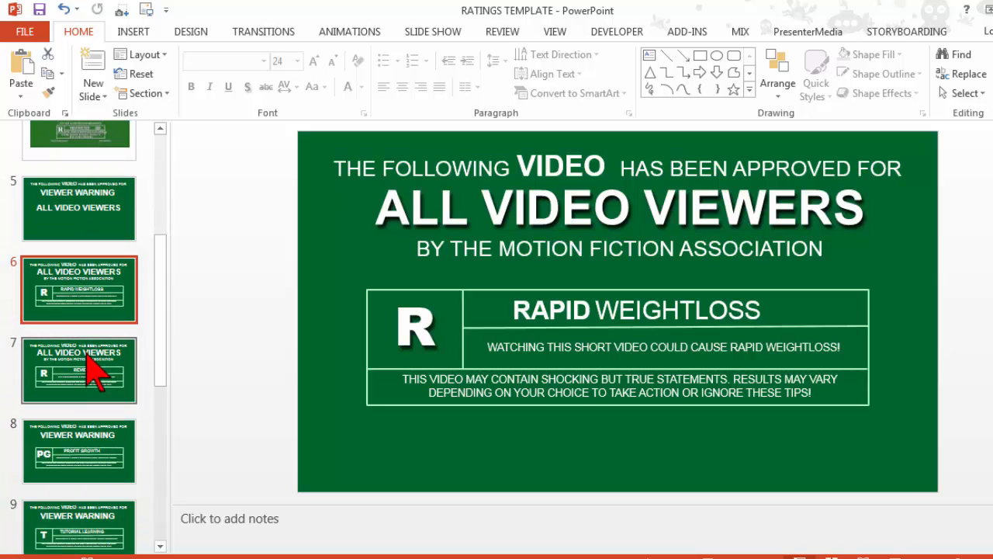
left_click(88, 369)
left_click(155, 332)
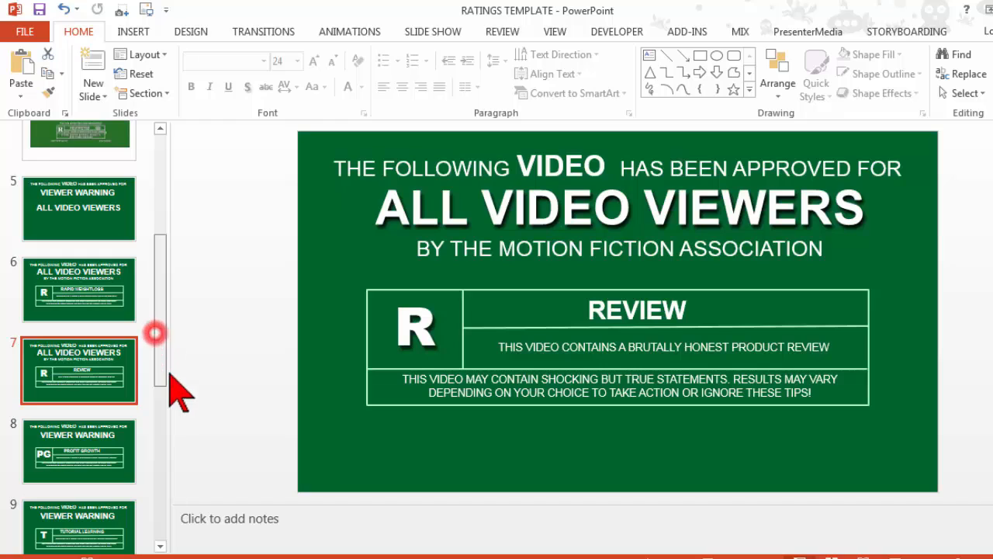
scroll(169, 374, "down", 3)
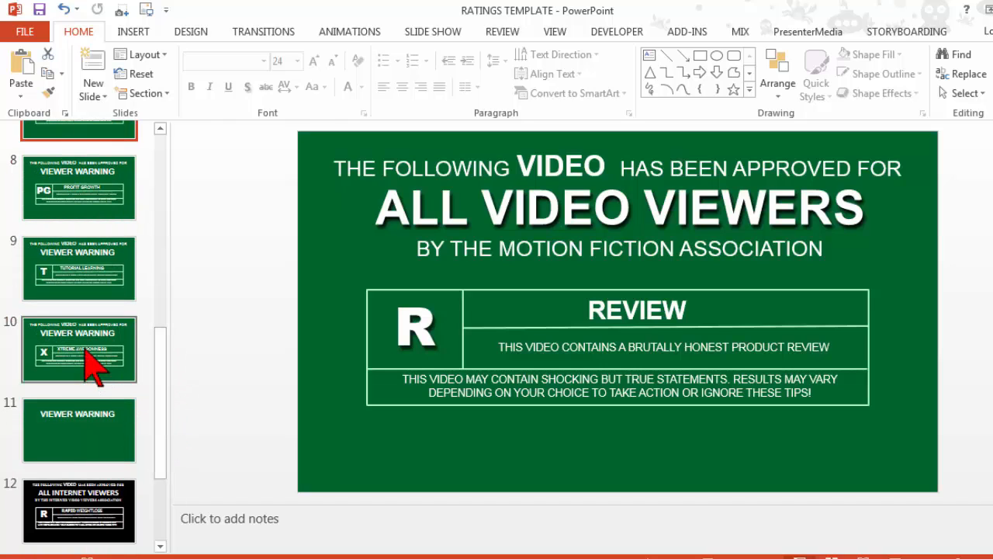
left_click(85, 349)
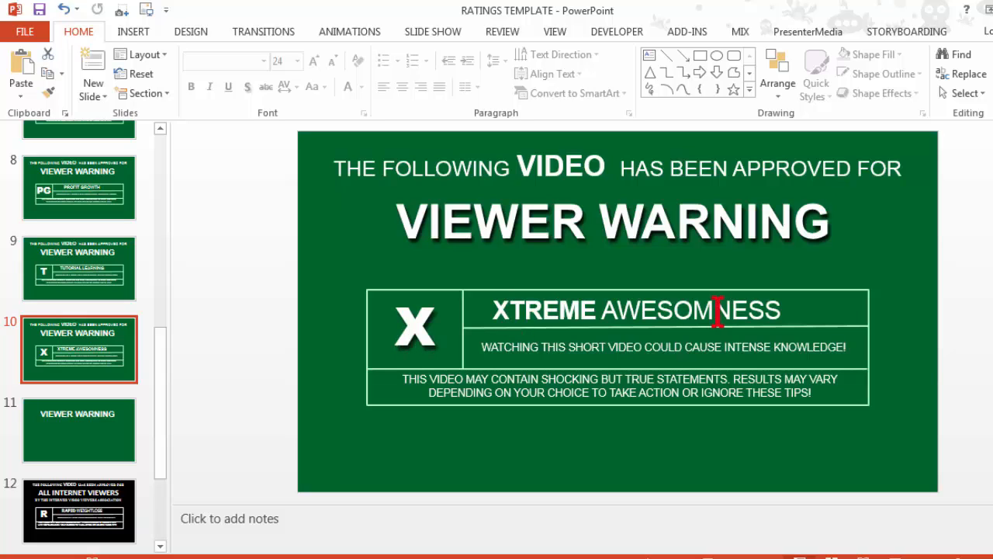
left_click(79, 509)
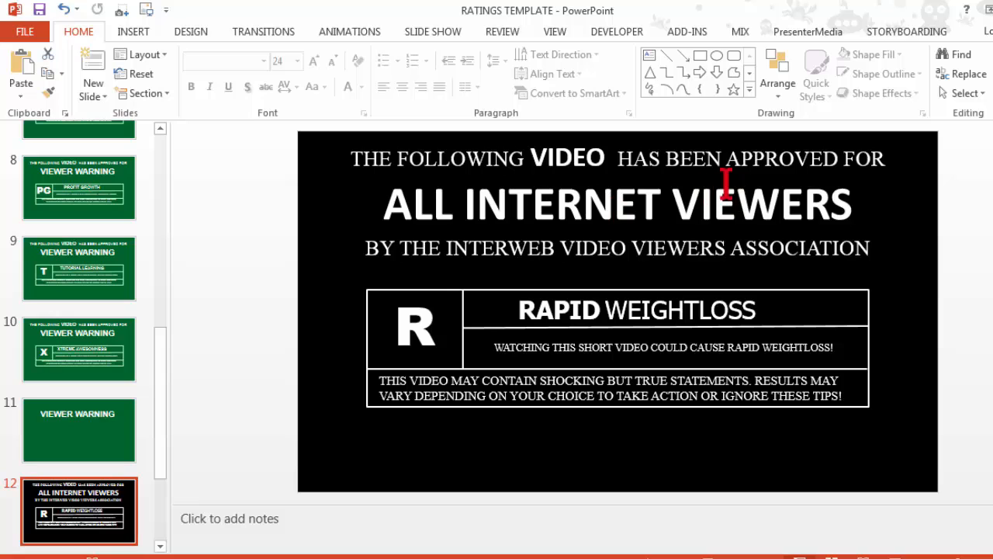
Step: Review the blue ALL INTERNET VIEWERS slide 13 and the WARNING slide 14, and return to slide 13
left_click_drag(158, 366, 163, 489)
left_click(79, 415)
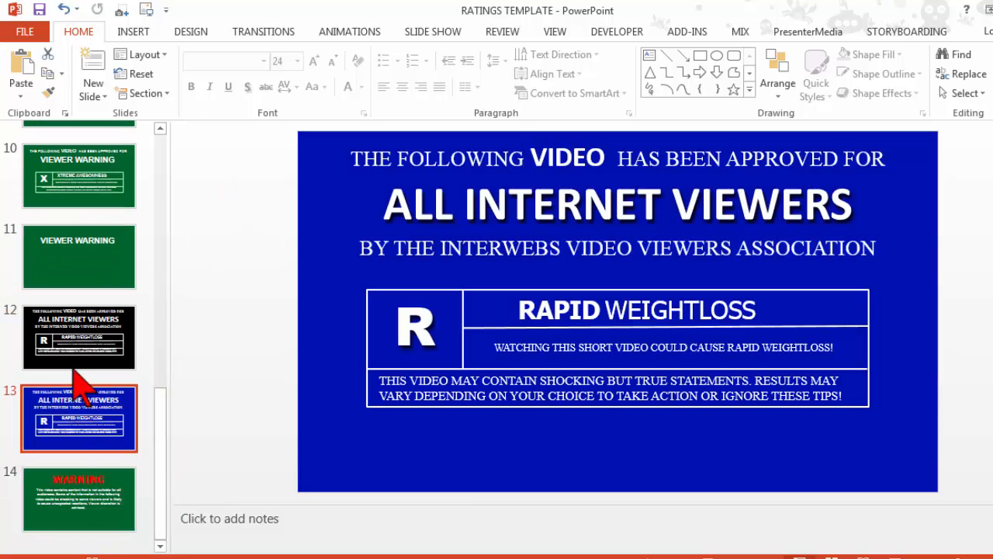
left_click(68, 497)
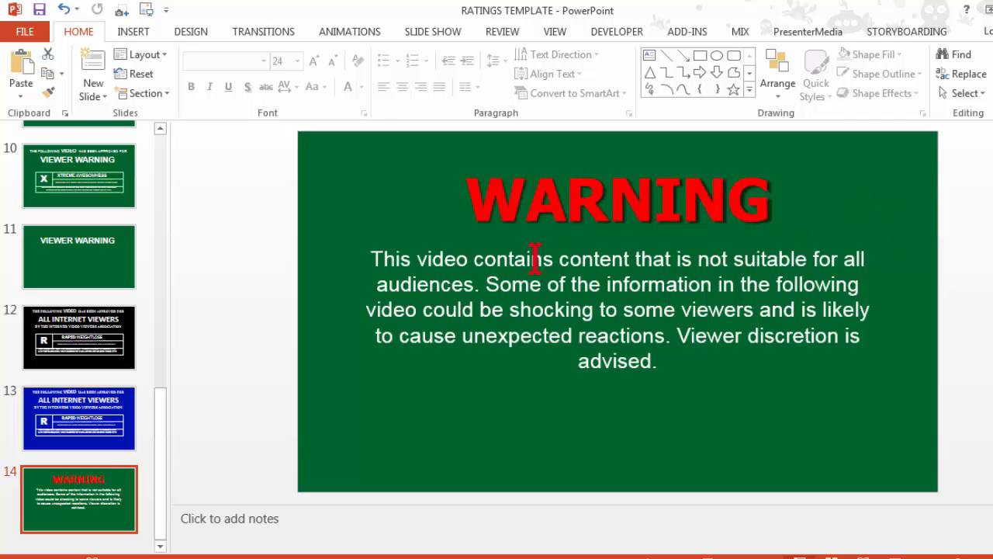
left_click(100, 408)
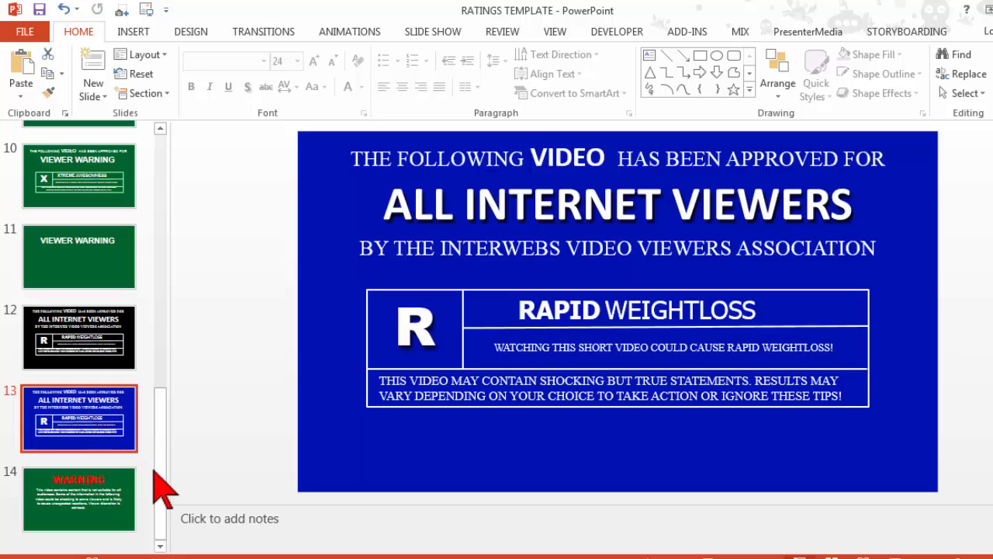
left_click_drag(155, 470, 81, 259)
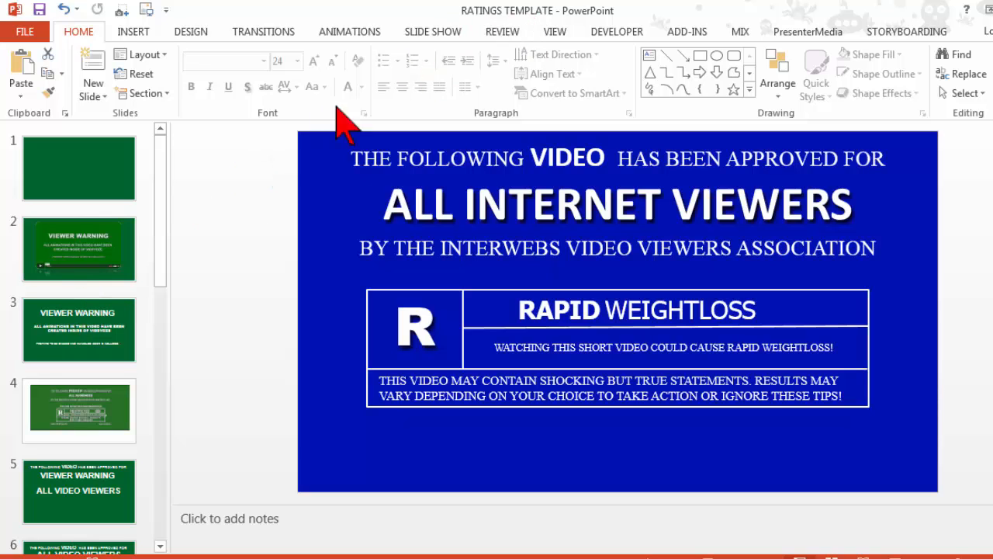
Step: Switch to the viddyoze-study-guide-1 presentation in PowerPoint and view slide 4's Viewer Warning and Double Jump Cut Zooms sections
mouse_move(388, 558)
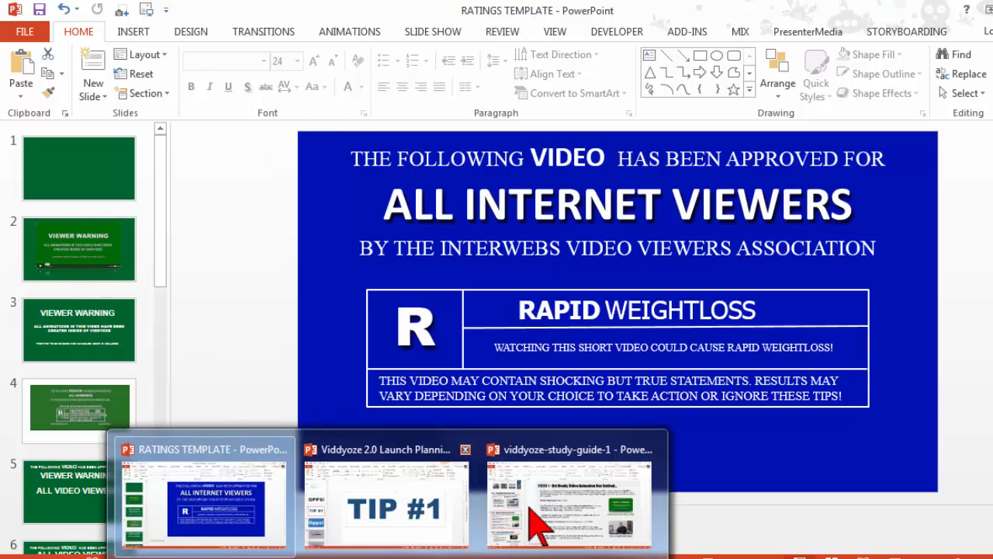
left_click(529, 506)
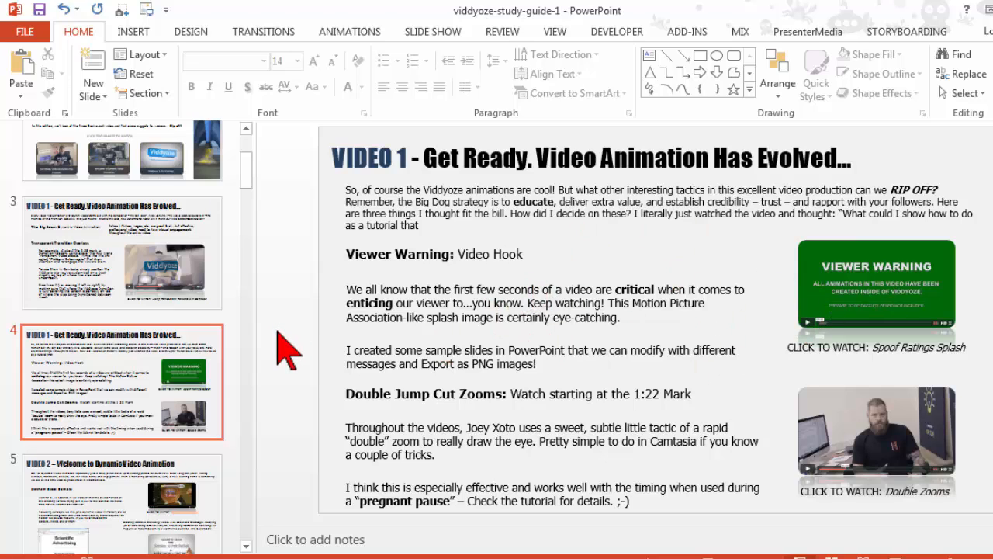
left_click(512, 536)
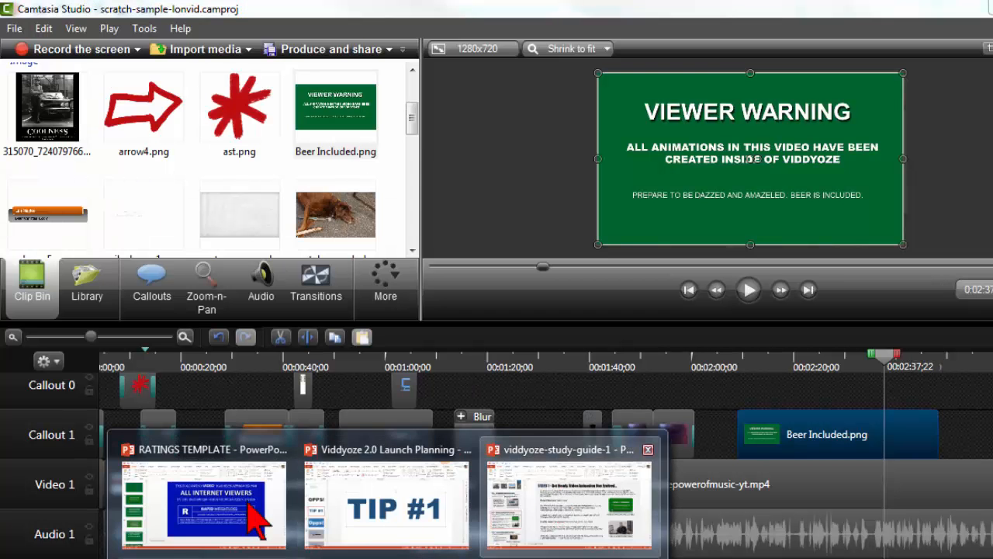
Step: Look over the RATINGS TEMPLATE slides again, and go back to the VIDEO 1 slide of viddyoze-study-guide-1
left_click(248, 504)
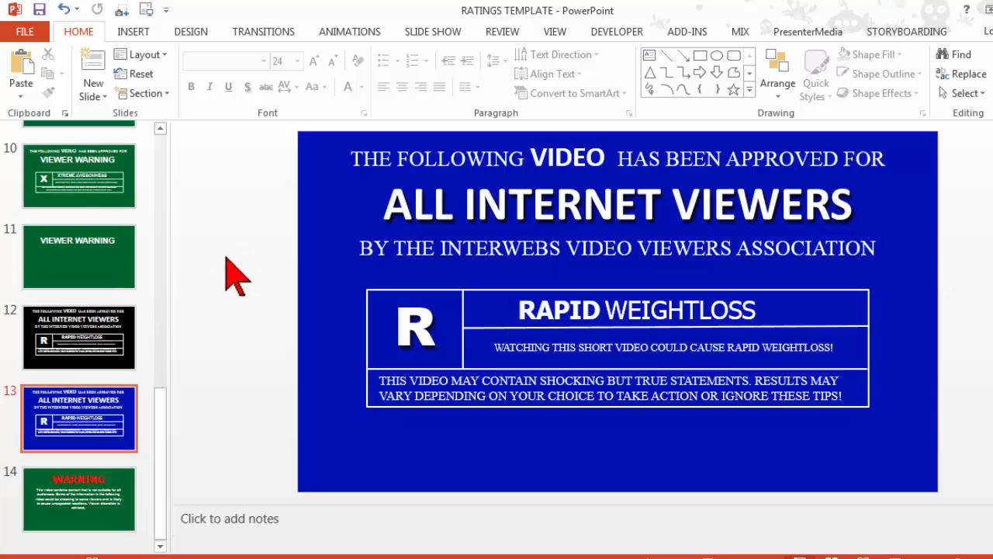
left_click(160, 143)
mouse_move(391, 554)
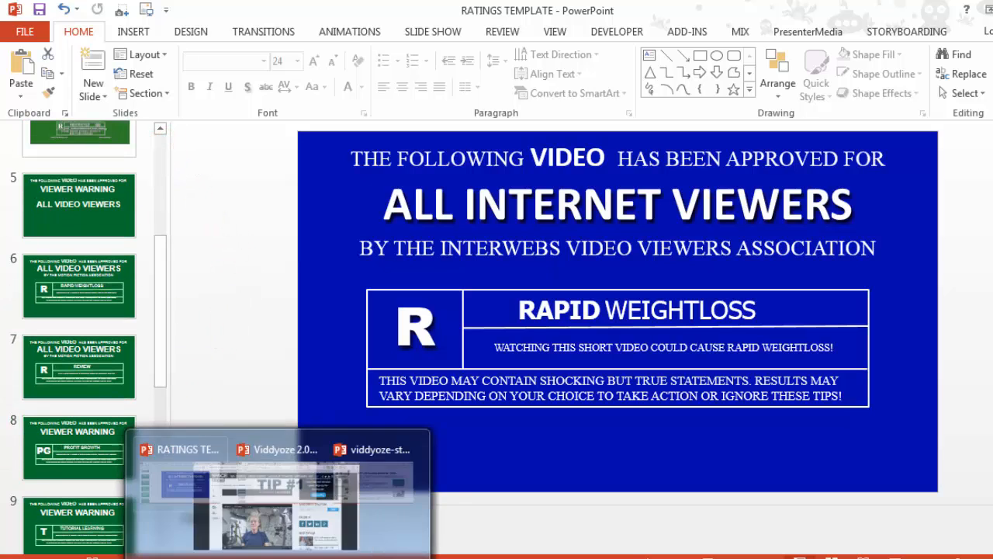
left_click(539, 475)
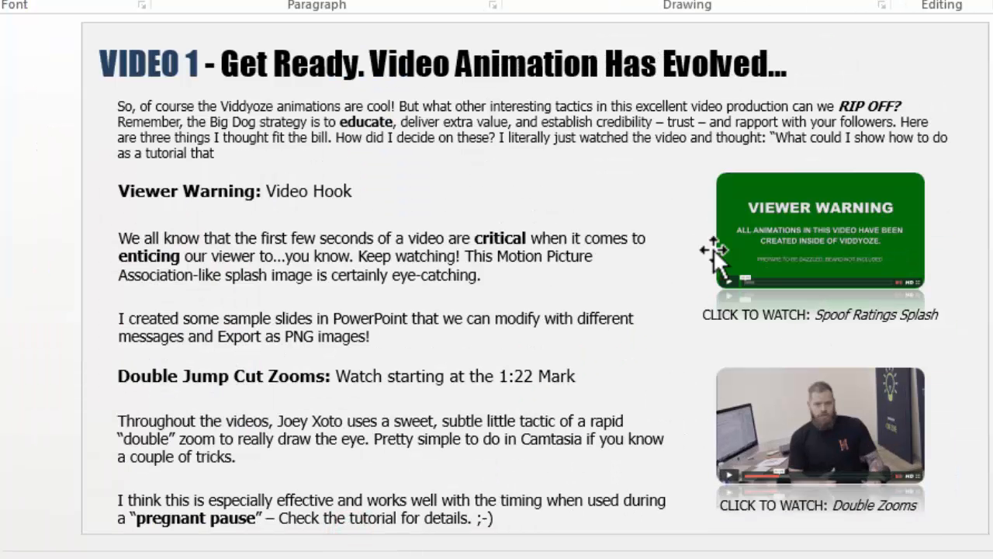